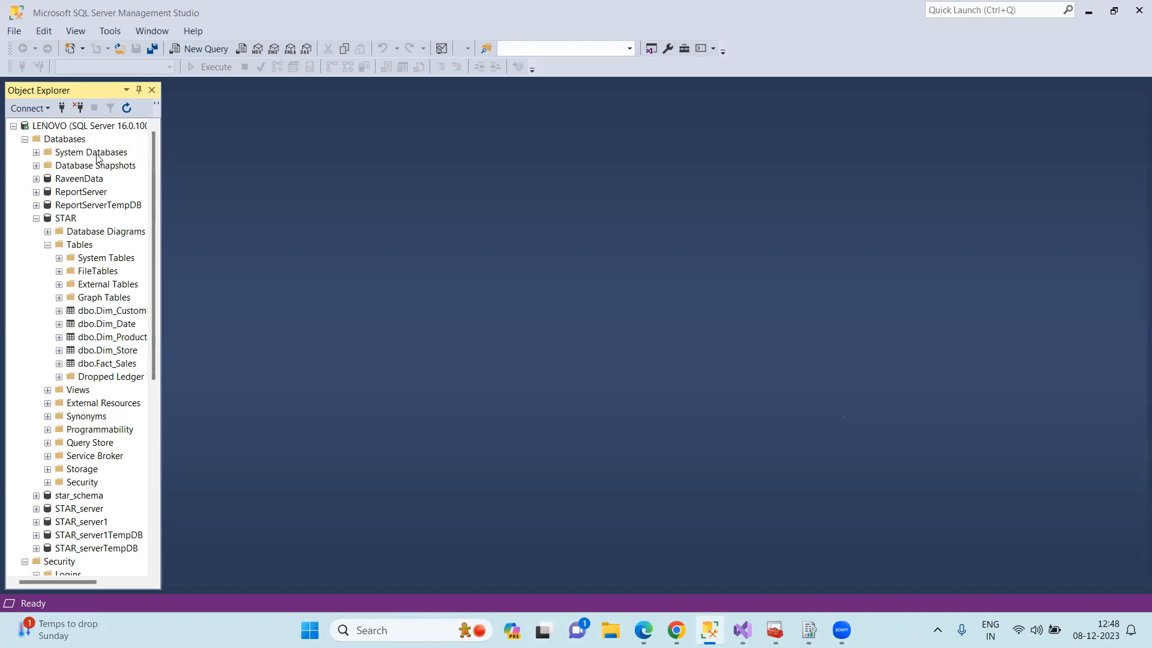
# Examine the New Database option, the STAR database's contents and the server-level logins in SQL Server Management Studio
pyautogui.rightClick(64, 140)
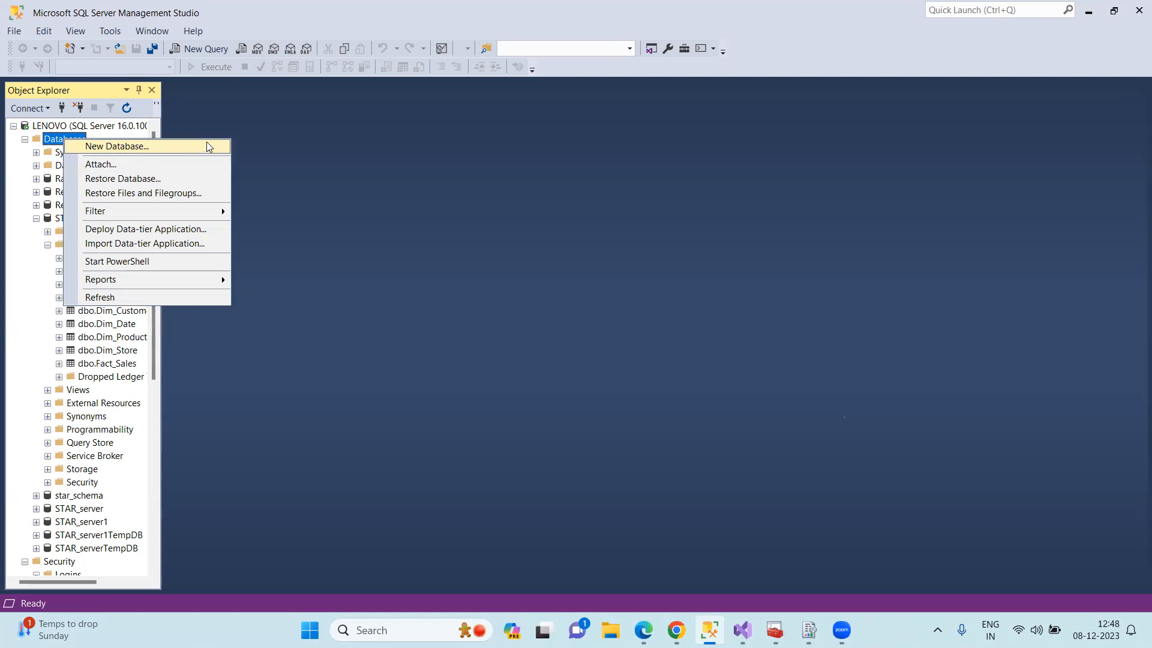
pyautogui.click(259, 145)
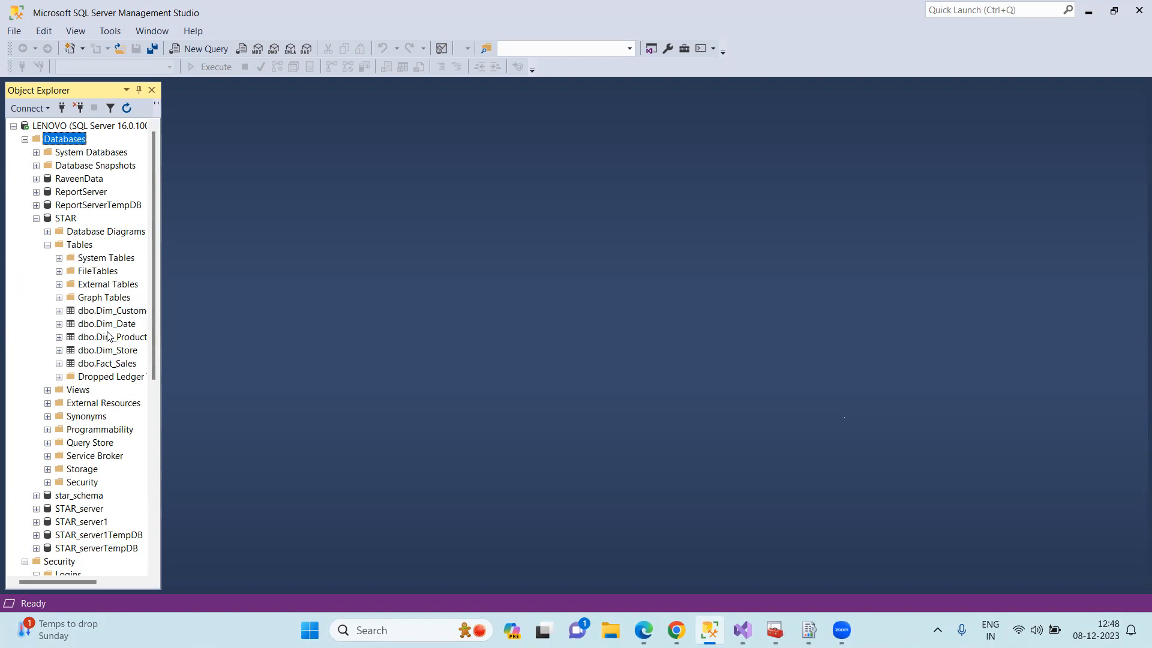
pyautogui.scroll(-1, 108, 336)
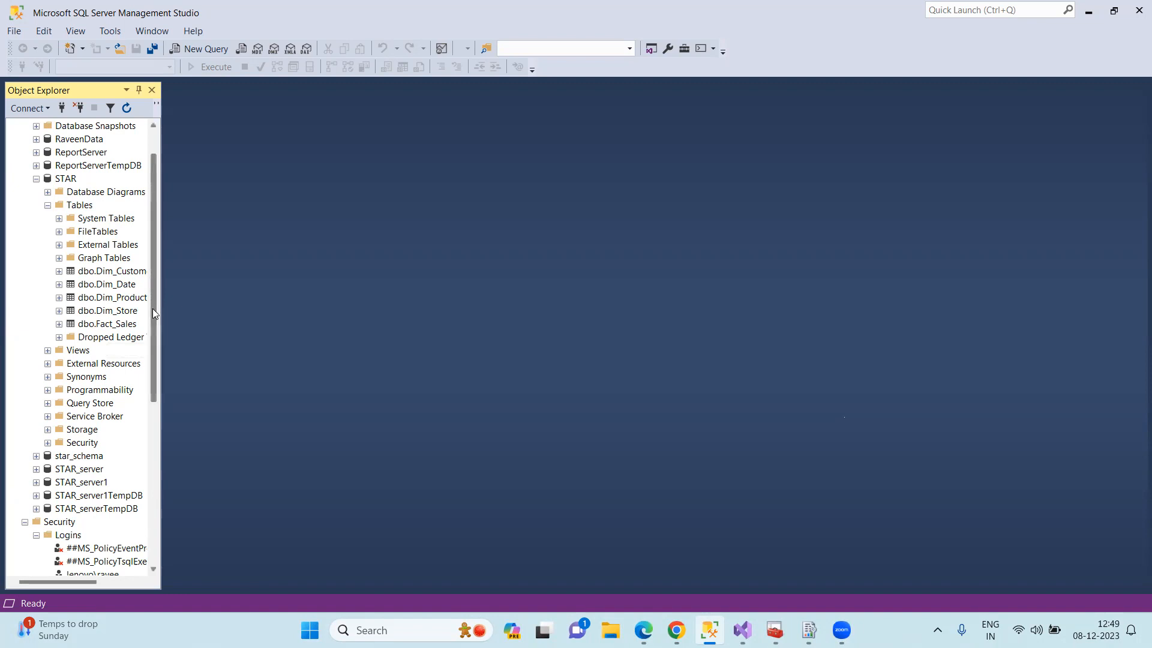
pyautogui.moveTo(152, 311); pyautogui.dragTo(149, 425)
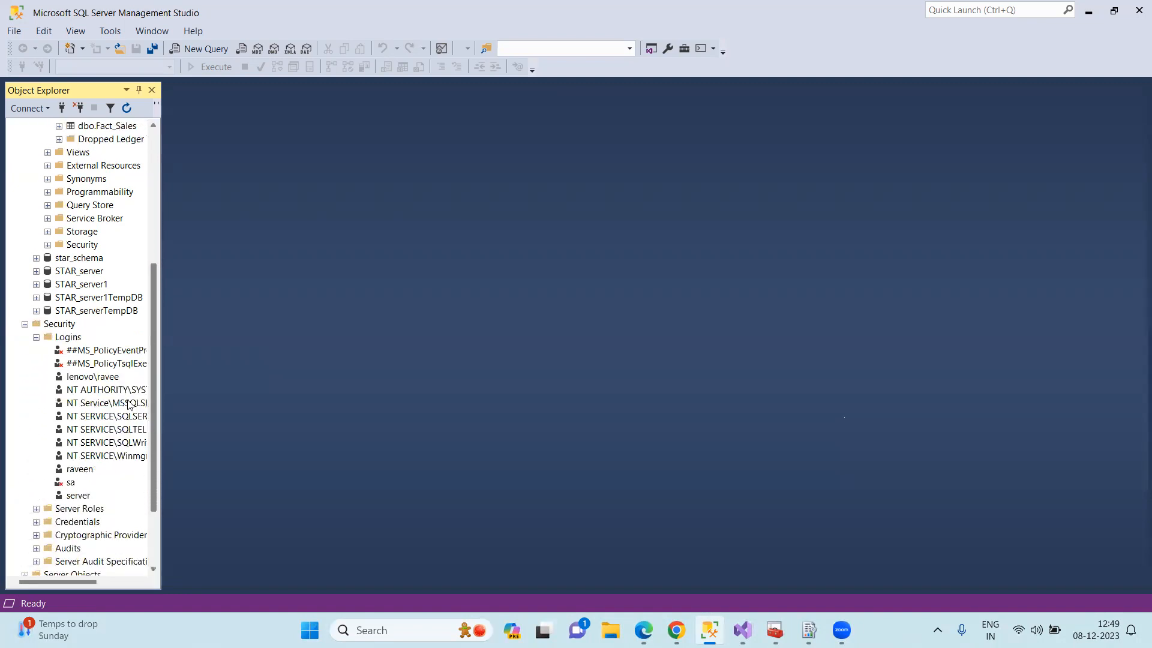
pyautogui.click(85, 471)
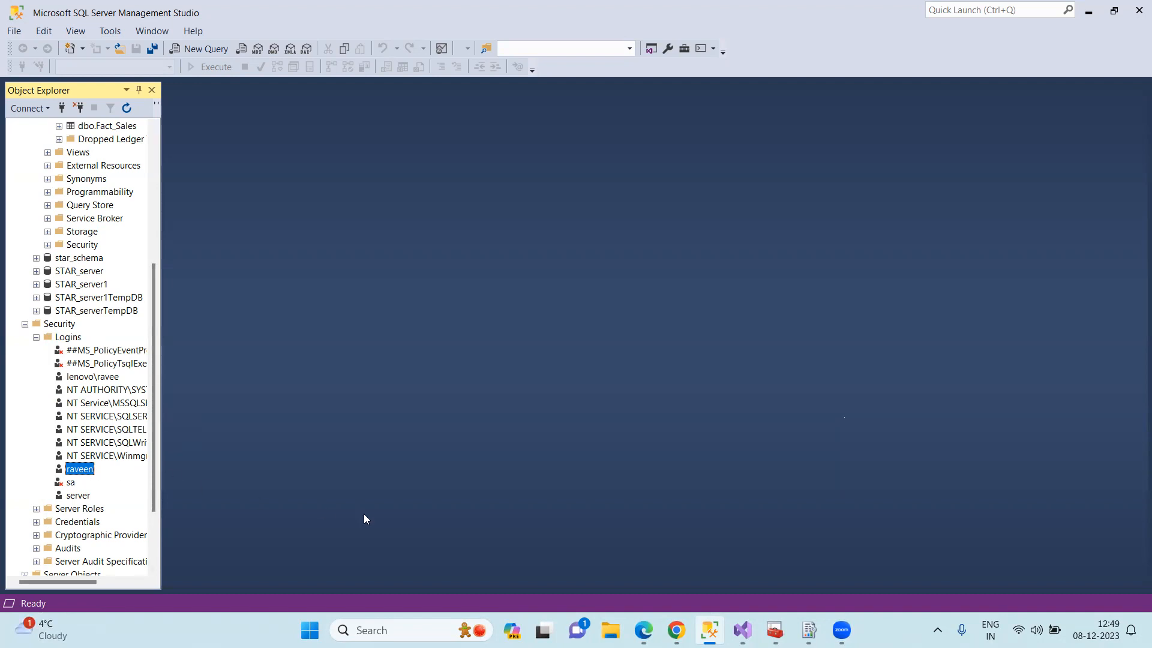
# Switch to Visual Studio and look at the options for creating a new project, leaving them without choosing one
pyautogui.click(742, 629)
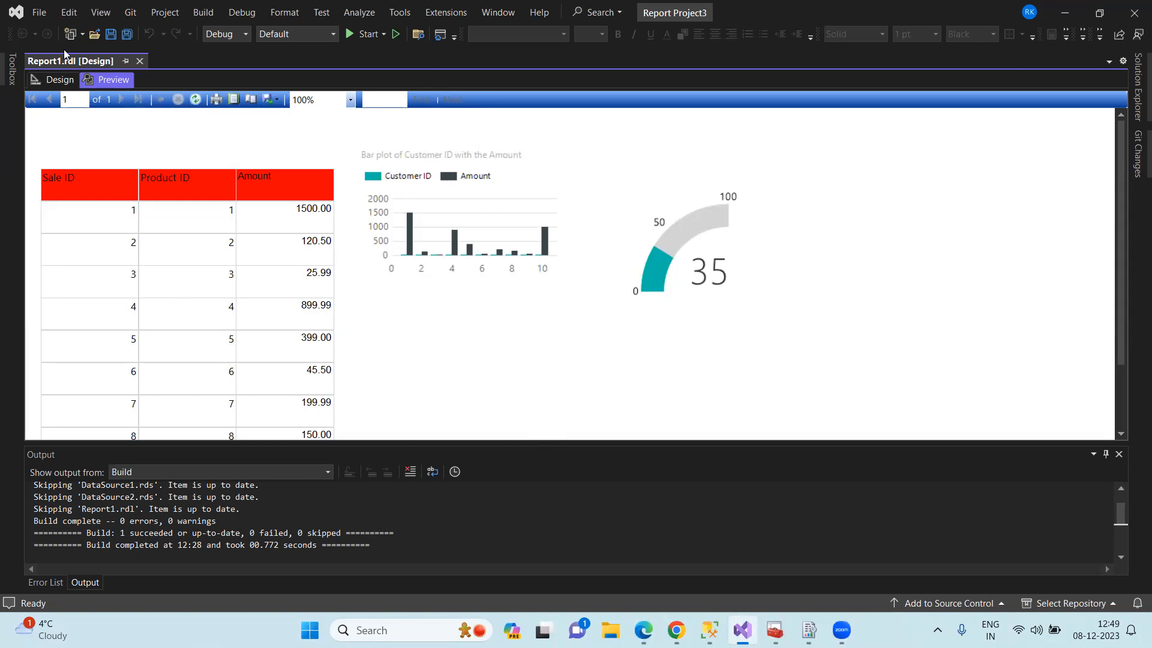
pyautogui.click(31, 16)
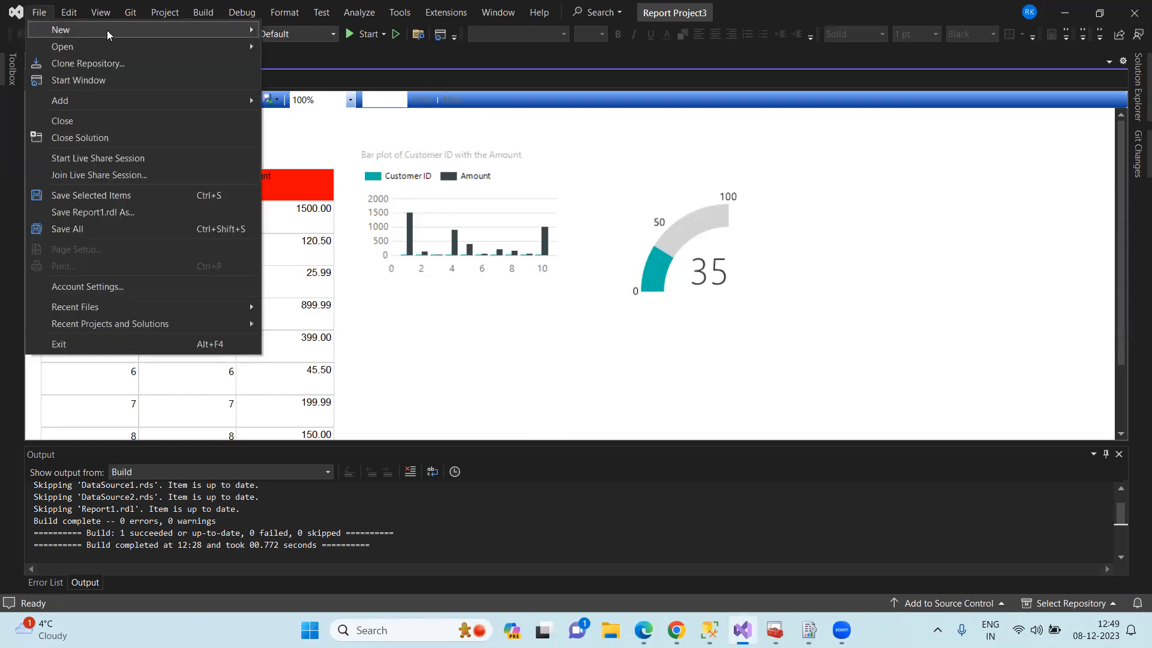
pyautogui.moveTo(107, 30)
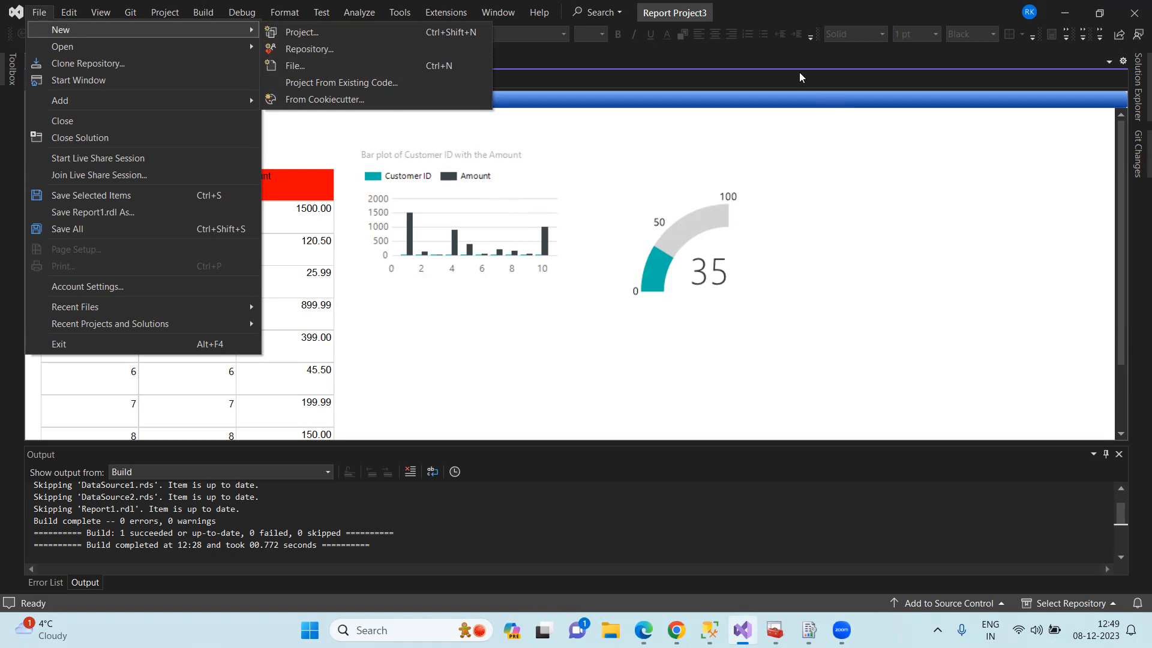
pyautogui.click(774, 61)
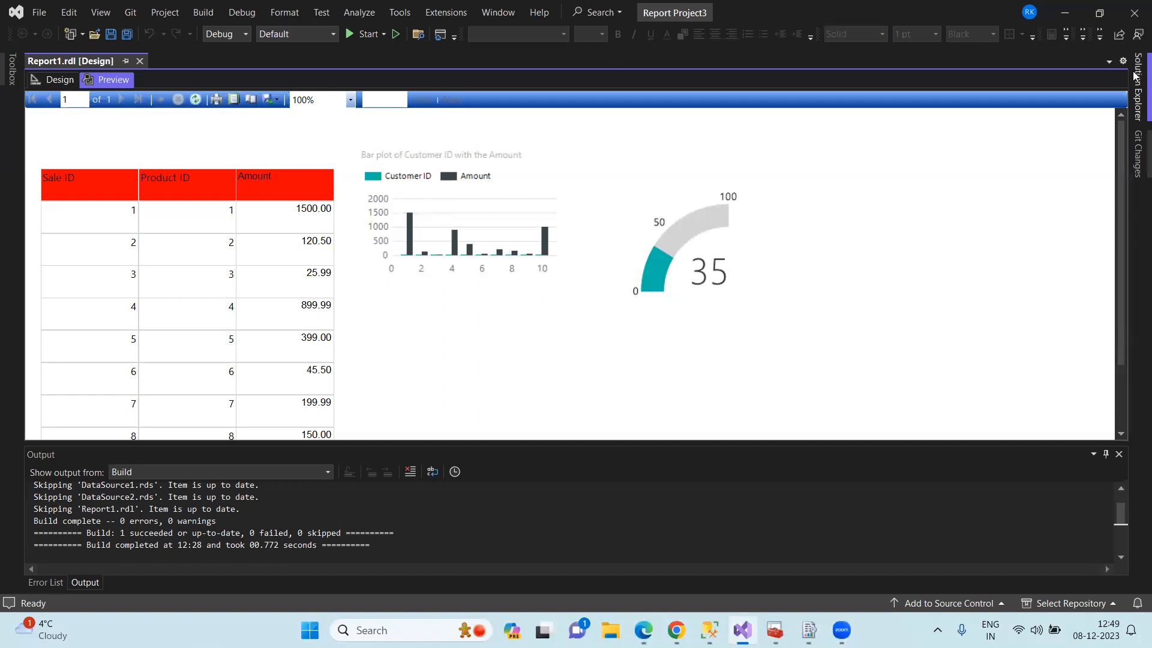
# View the Report Wizard for adding a new report to Report Project3 and cancel it
pyautogui.moveTo(1135, 78)
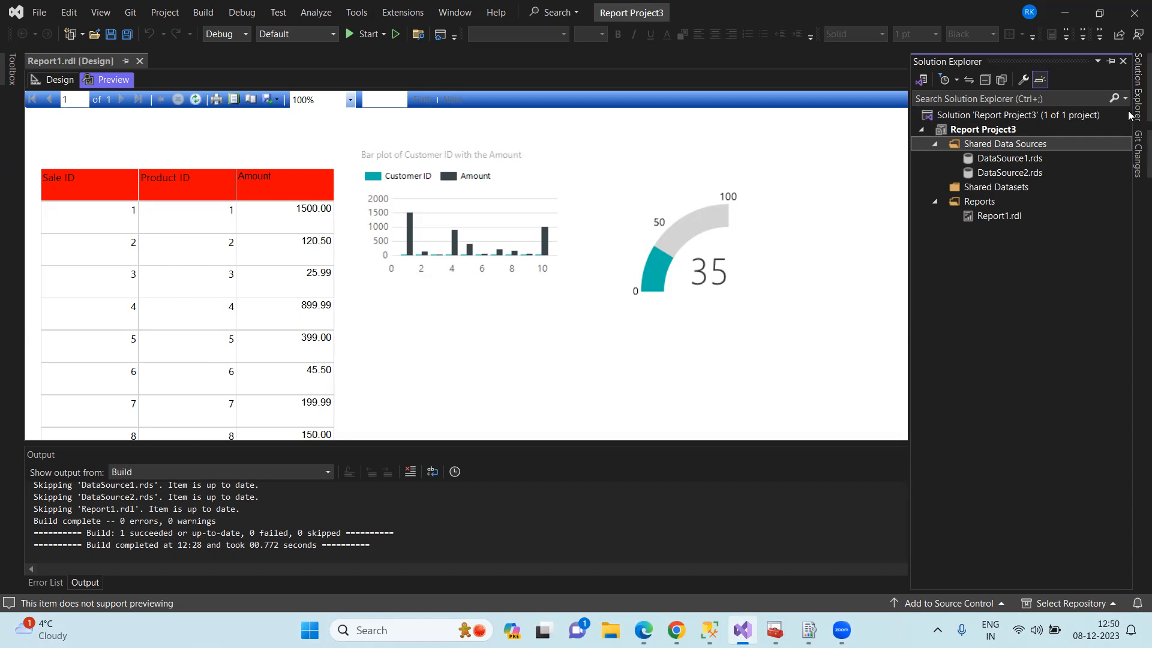
pyautogui.rightClick(978, 201)
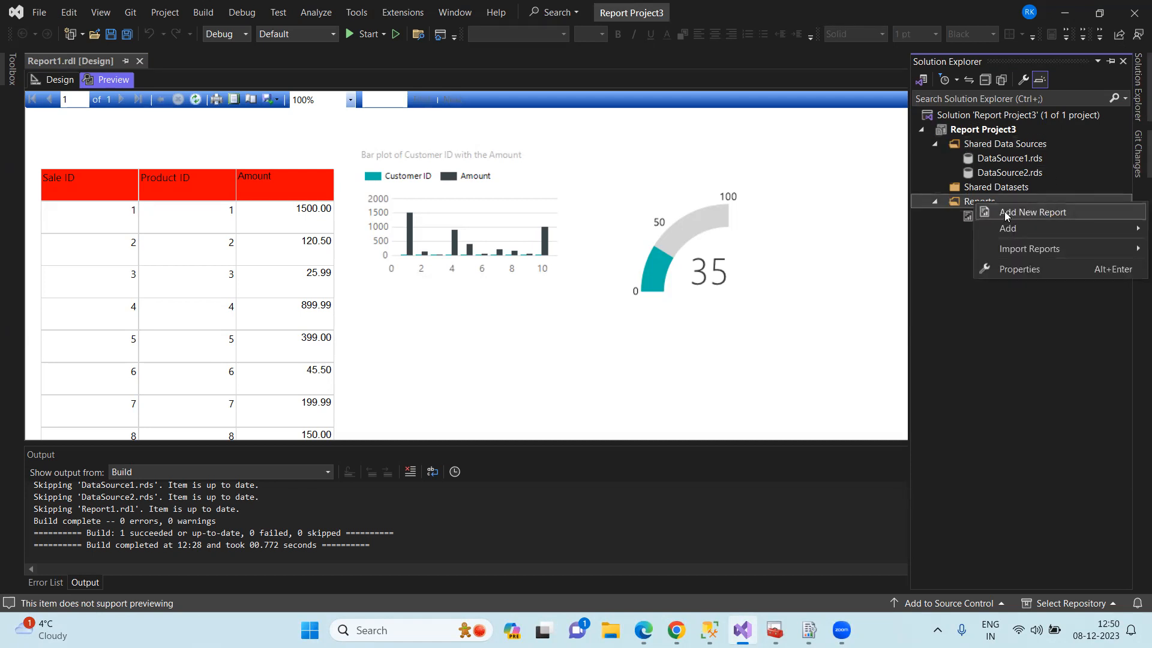
pyautogui.click(1006, 213)
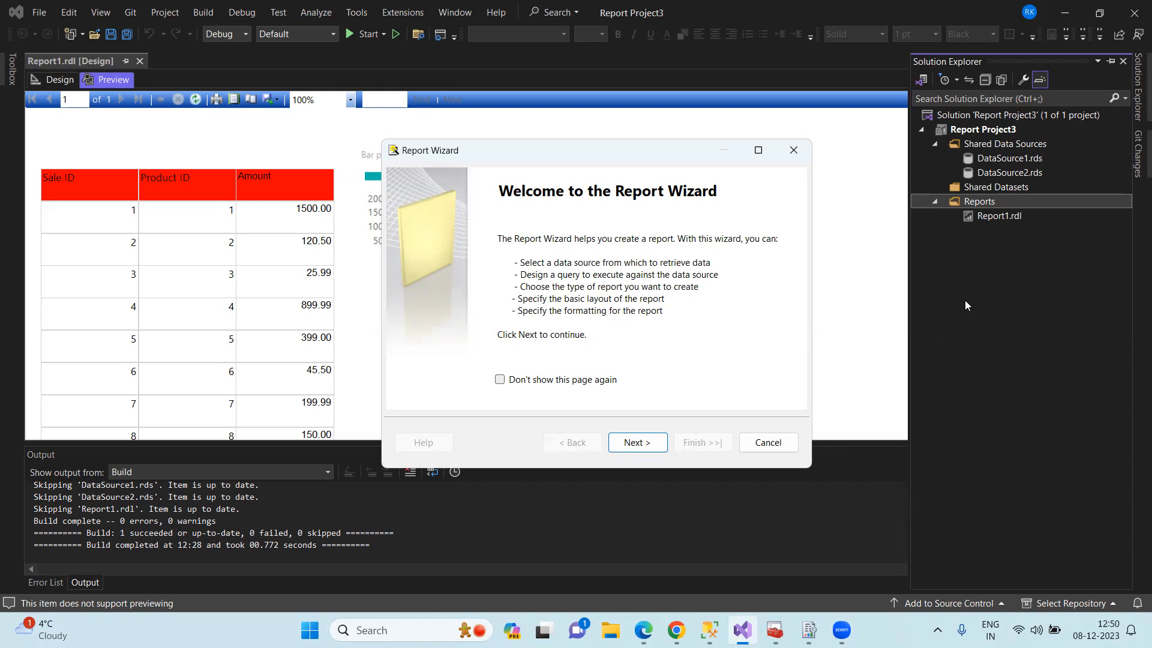
pyautogui.click(769, 444)
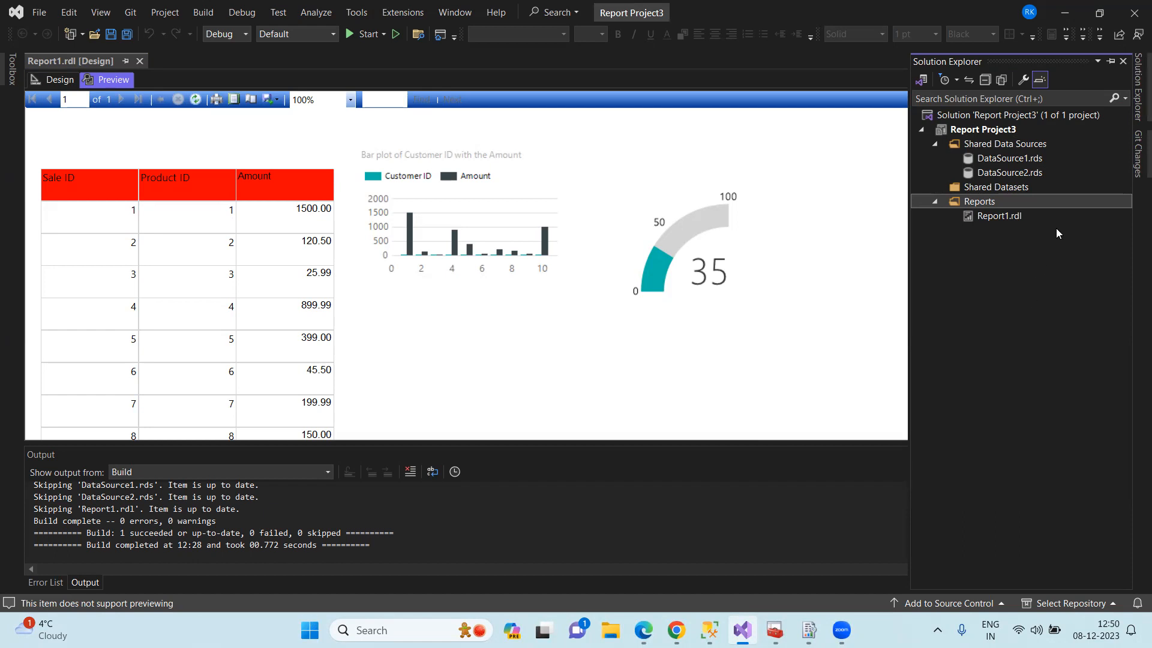
# Check the options for adding a shared data source, and switch to SQL Server Management Studio to review the available databases
pyautogui.rightClick(1026, 146)
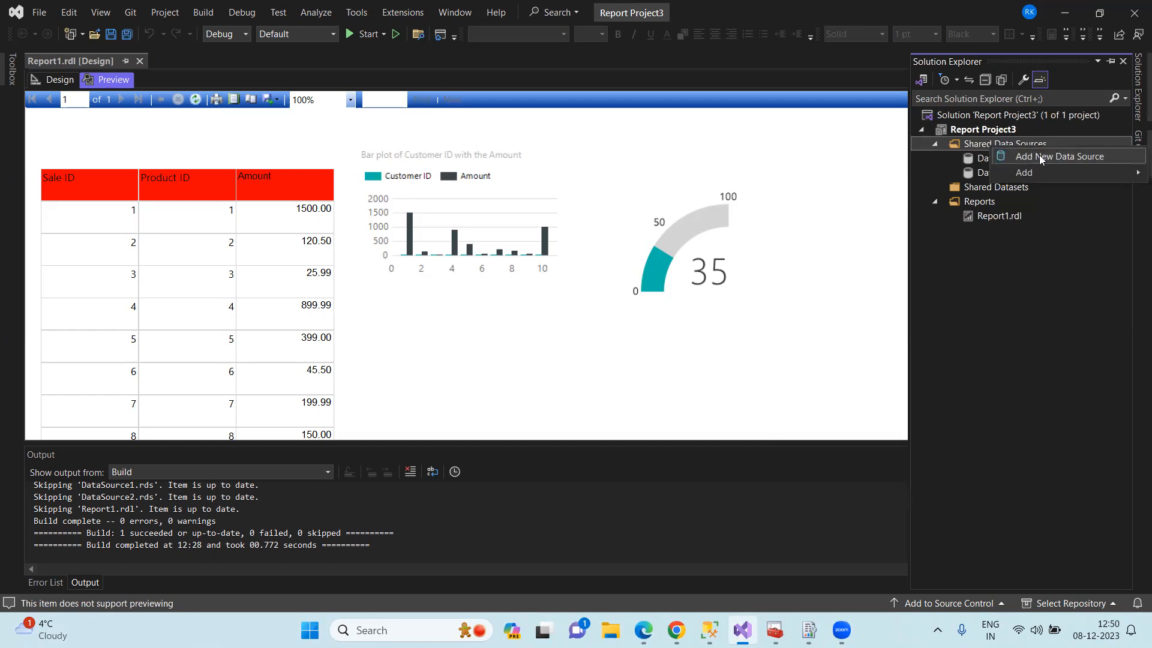
pyautogui.moveTo(1043, 179)
pyautogui.click(710, 630)
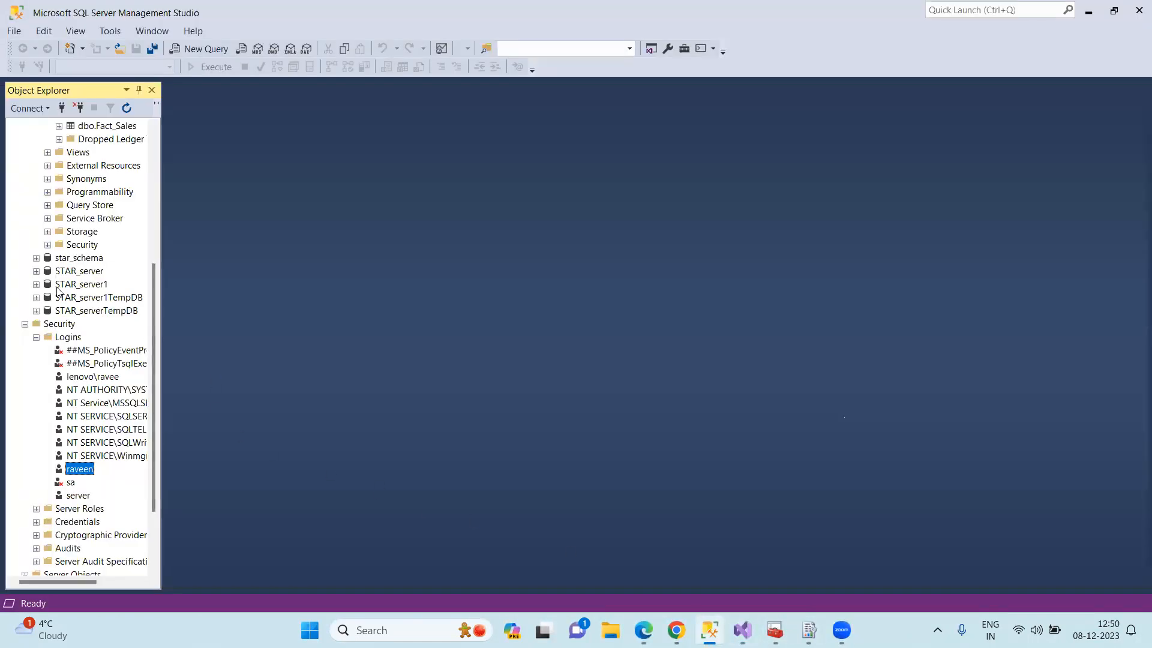
pyautogui.scroll(6, 58, 290)
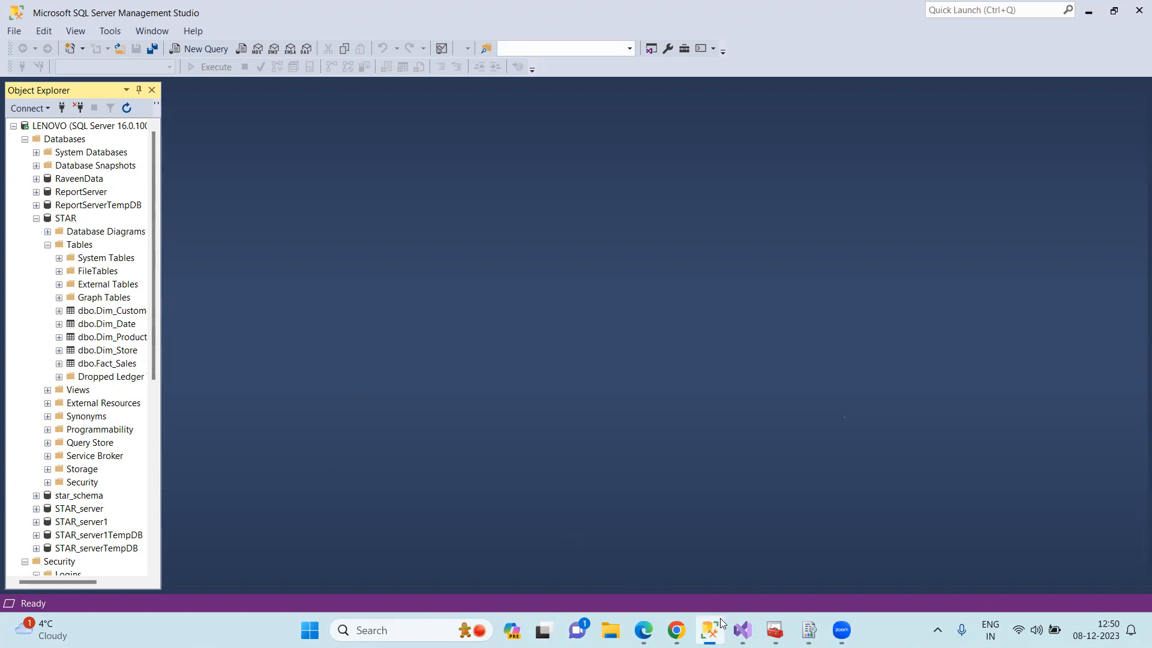
# Switch back to Visual Studio, view the properties dialog for a new shared data source and cancel it
pyautogui.click(742, 630)
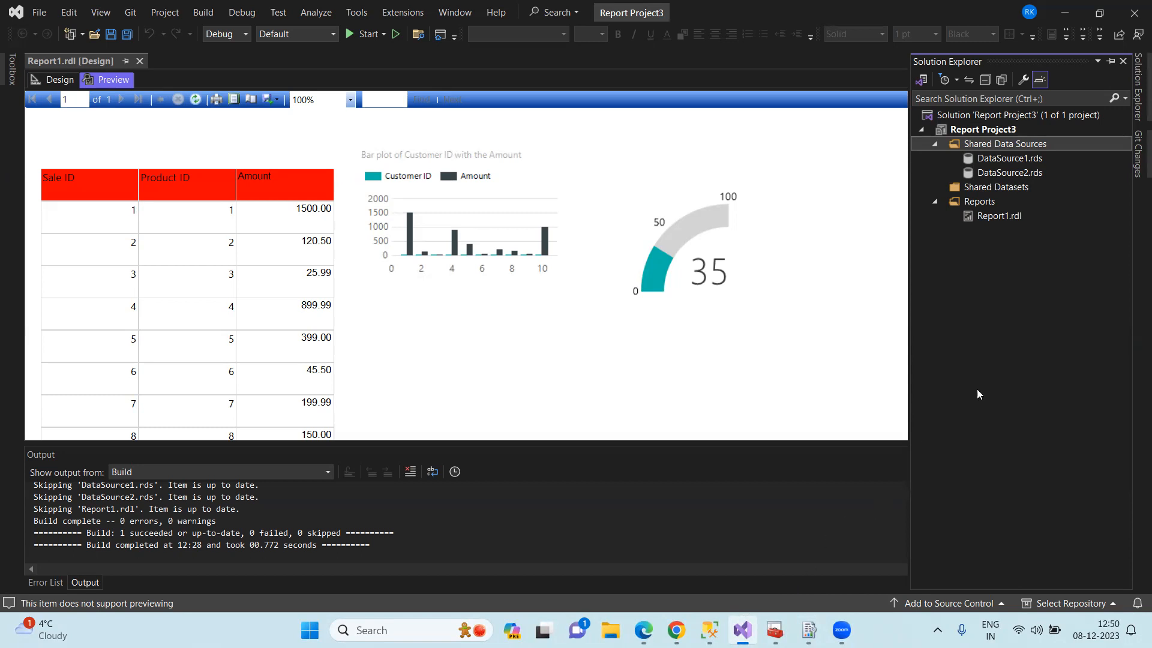
pyautogui.rightClick(1057, 144)
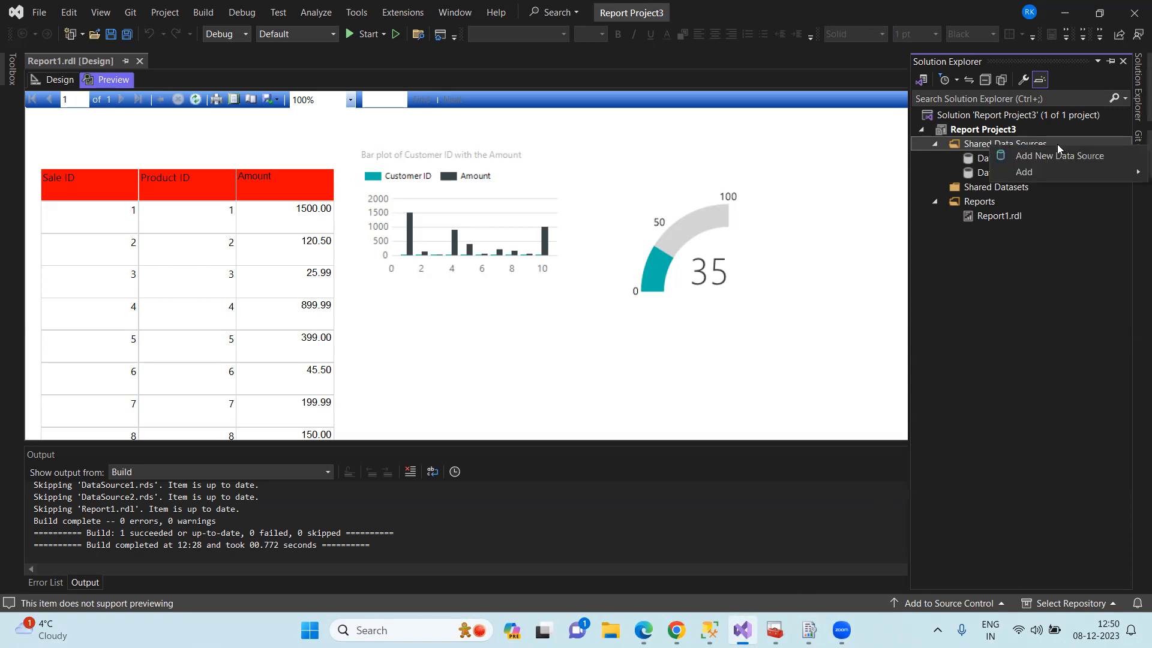
pyautogui.click(1060, 156)
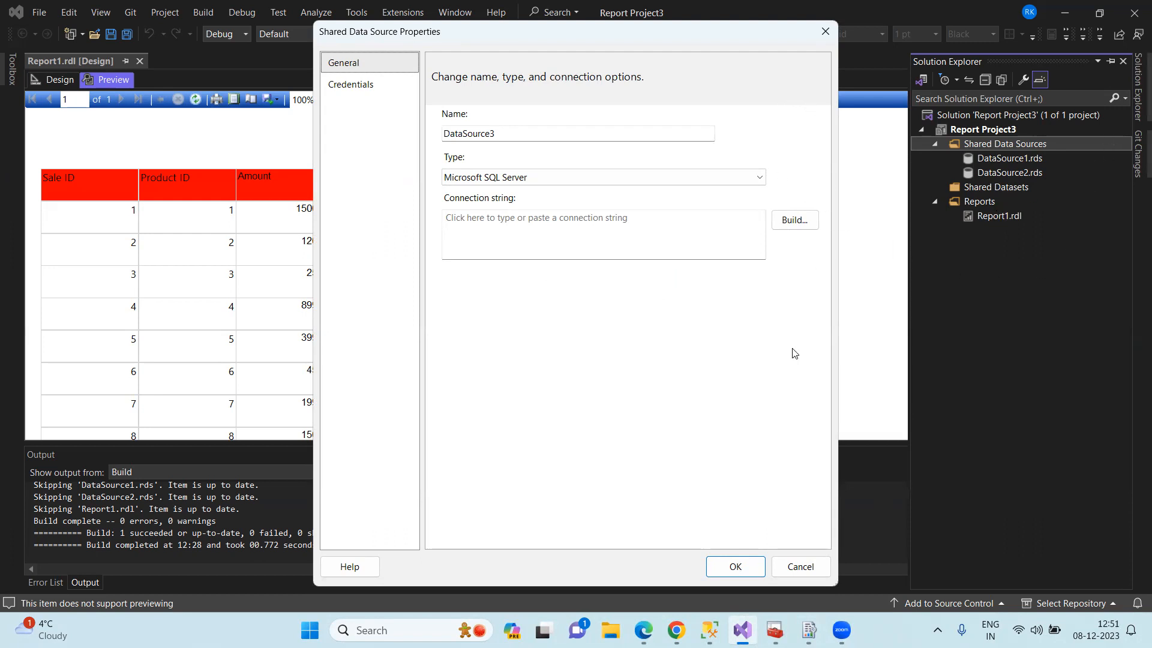
pyautogui.click(791, 561)
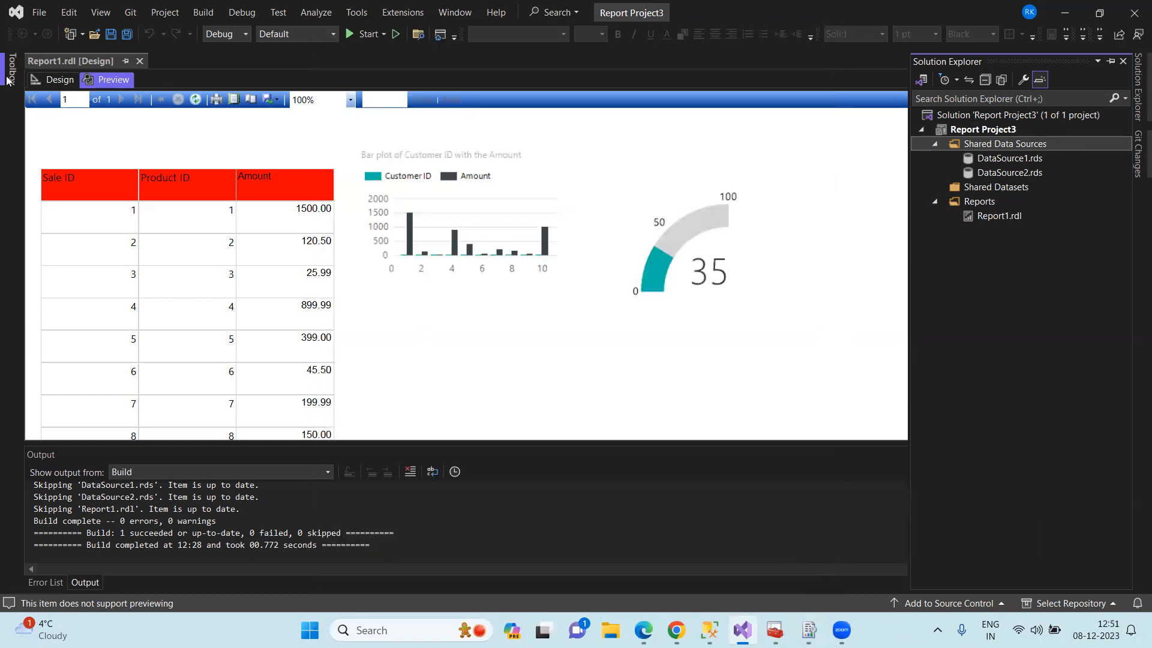
# Look over the report items available in the Toolbox and return to the preview of Report1.rdl
pyautogui.click(11, 78)
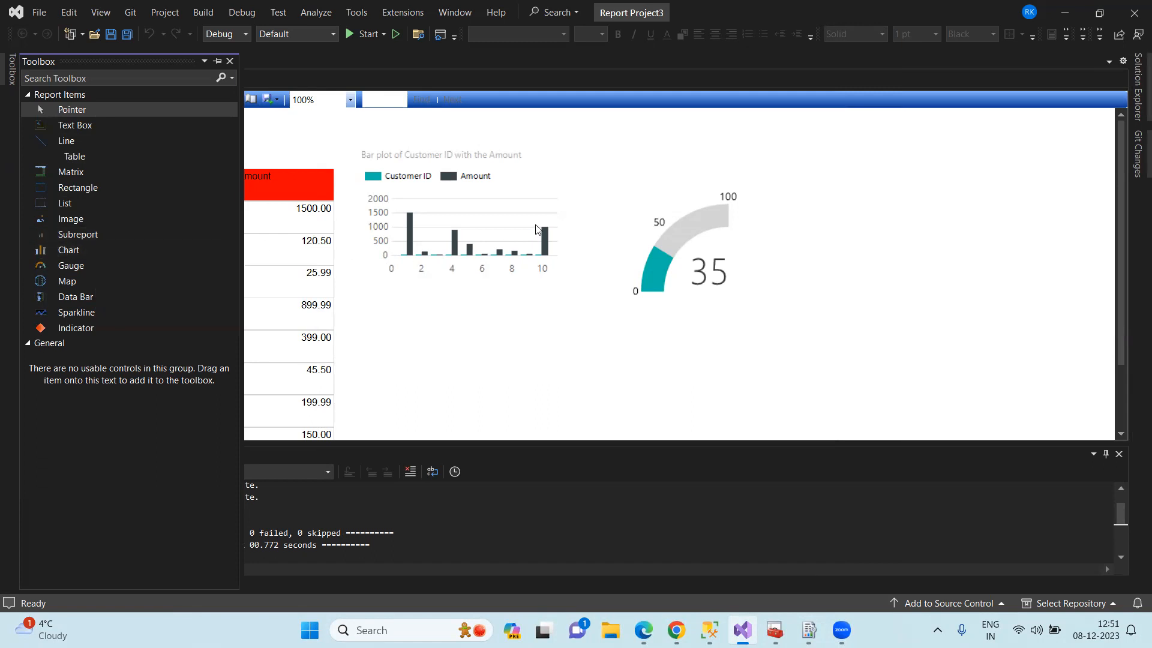
pyautogui.click(12, 63)
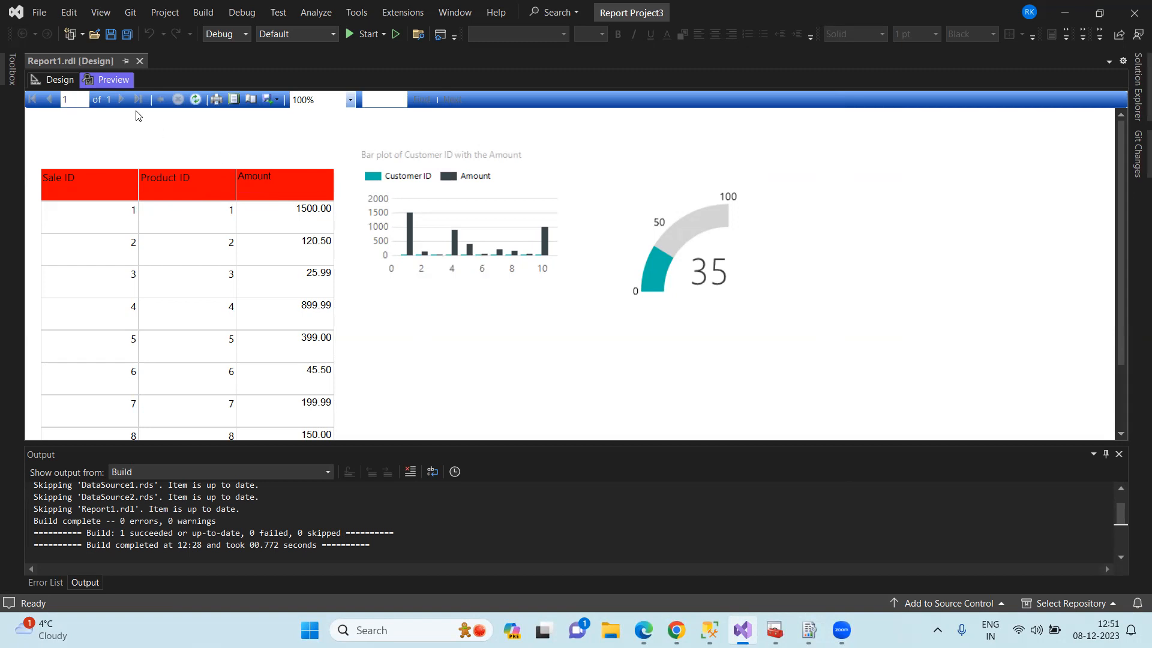
pyautogui.click(113, 78)
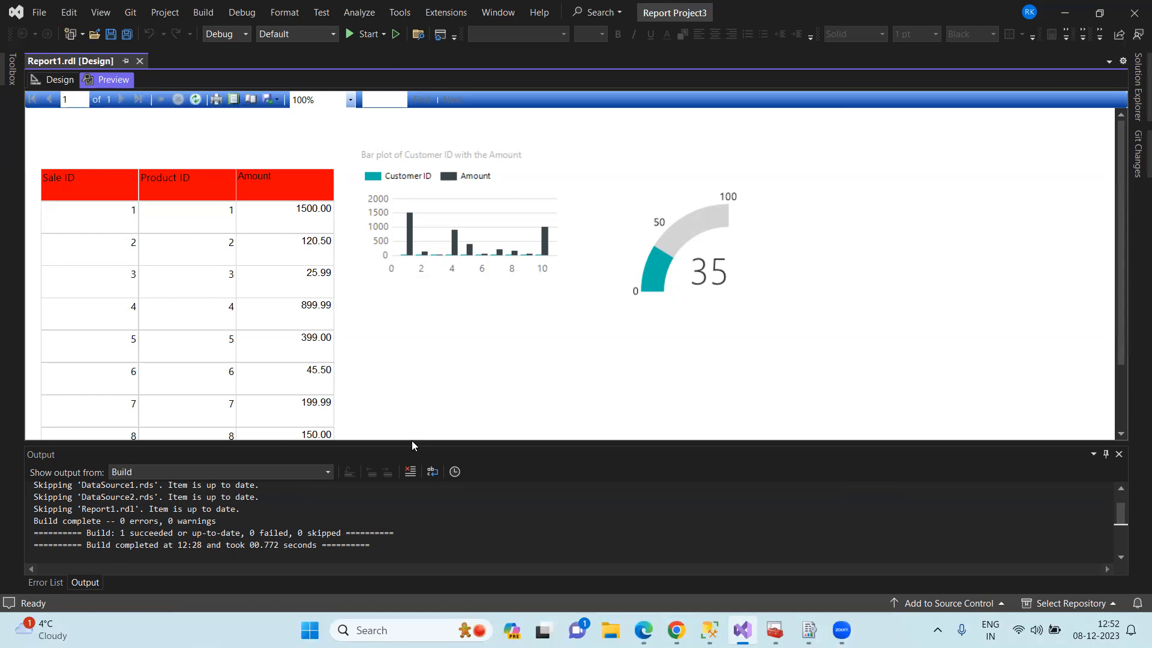
# Switch to Report Server Configuration Manager, review the LENOVO\SSRS status and database settings, and open the web service URL
pyautogui.moveTo(808, 630)
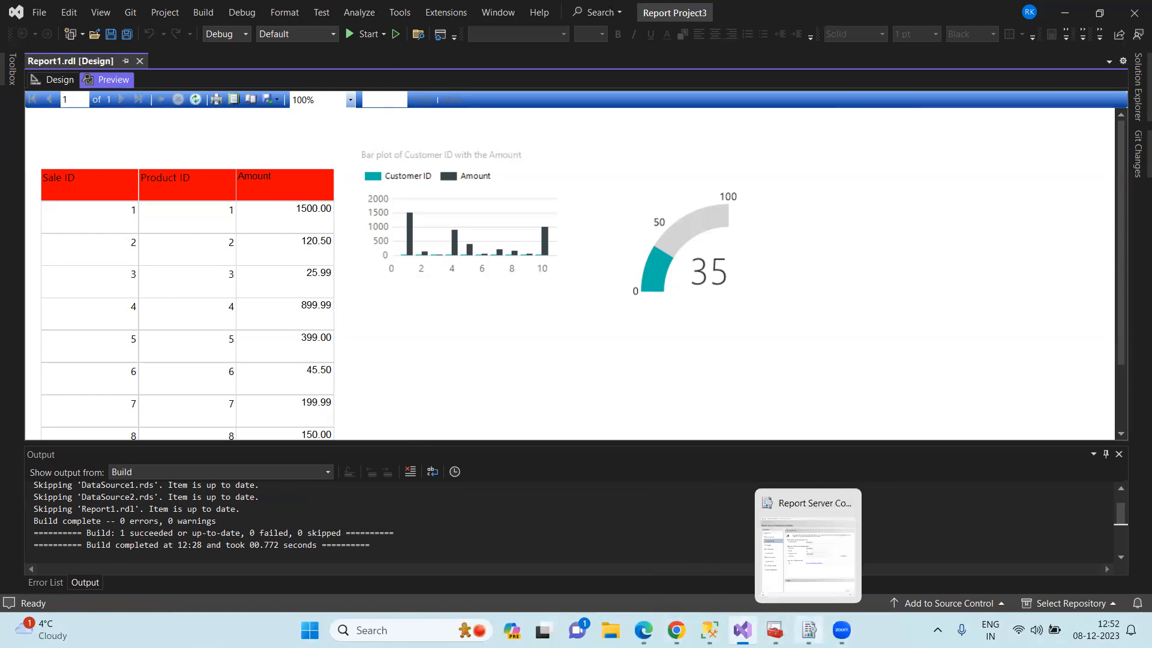
pyautogui.click(808, 544)
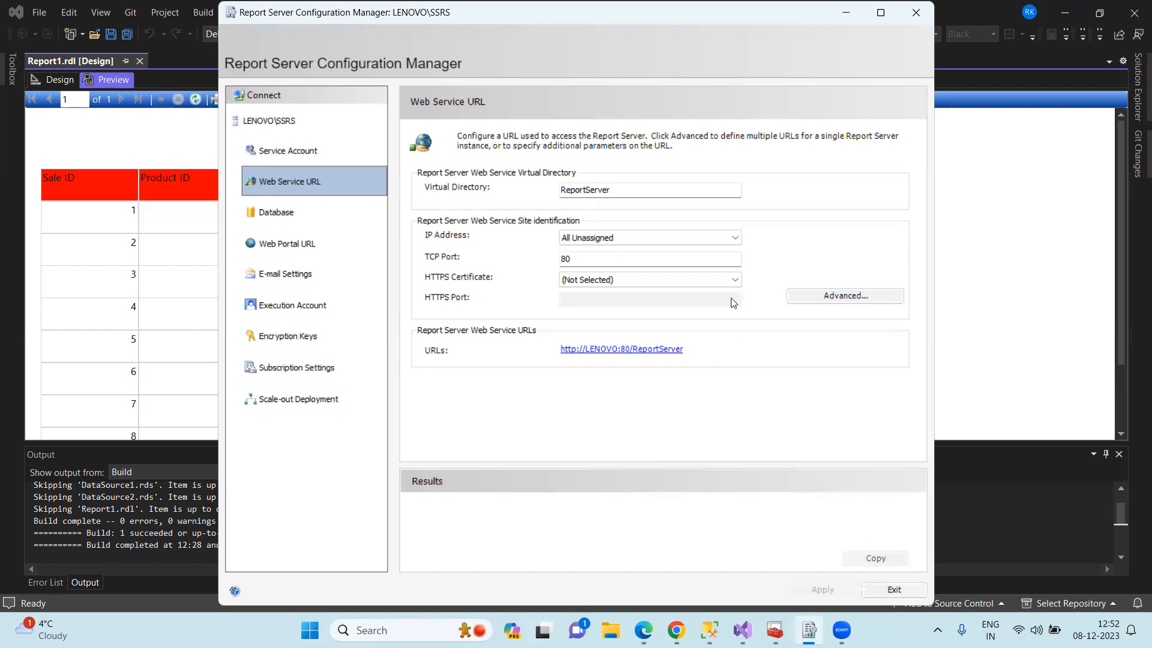
pyautogui.click(282, 120)
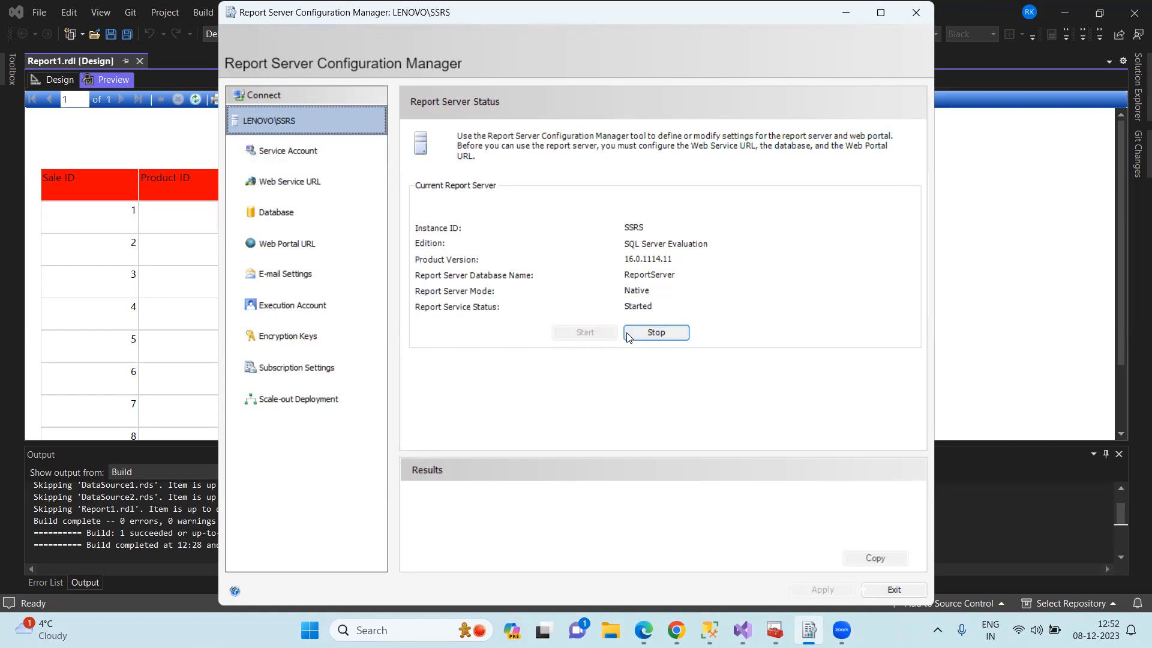
pyautogui.click(284, 225)
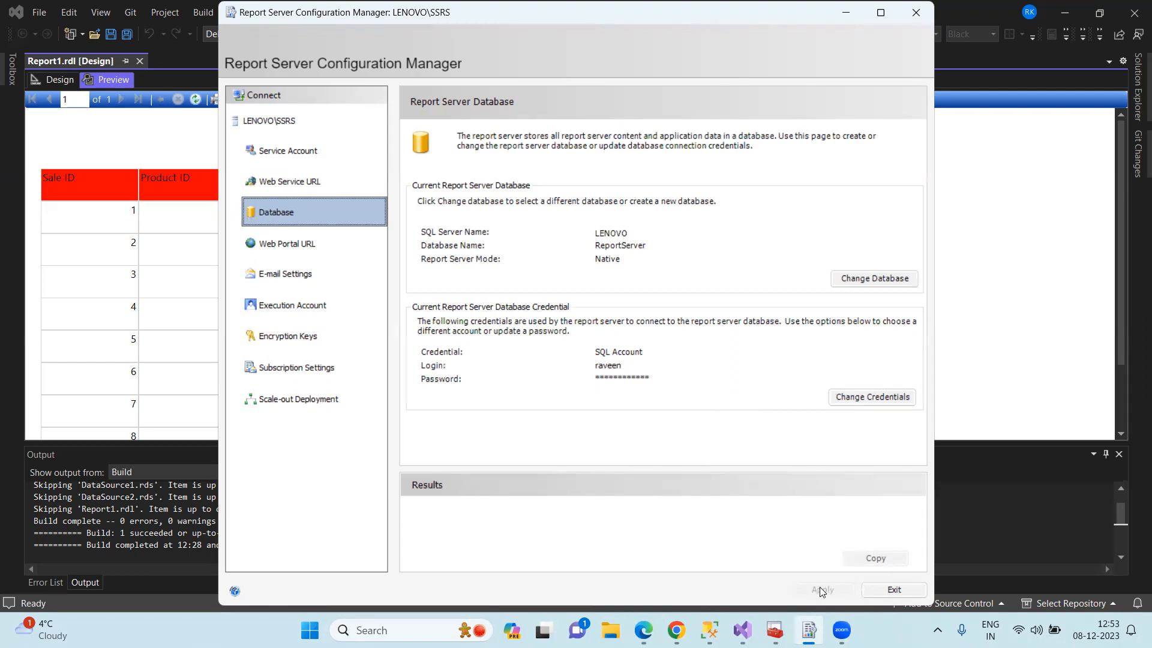
pyautogui.click(307, 180)
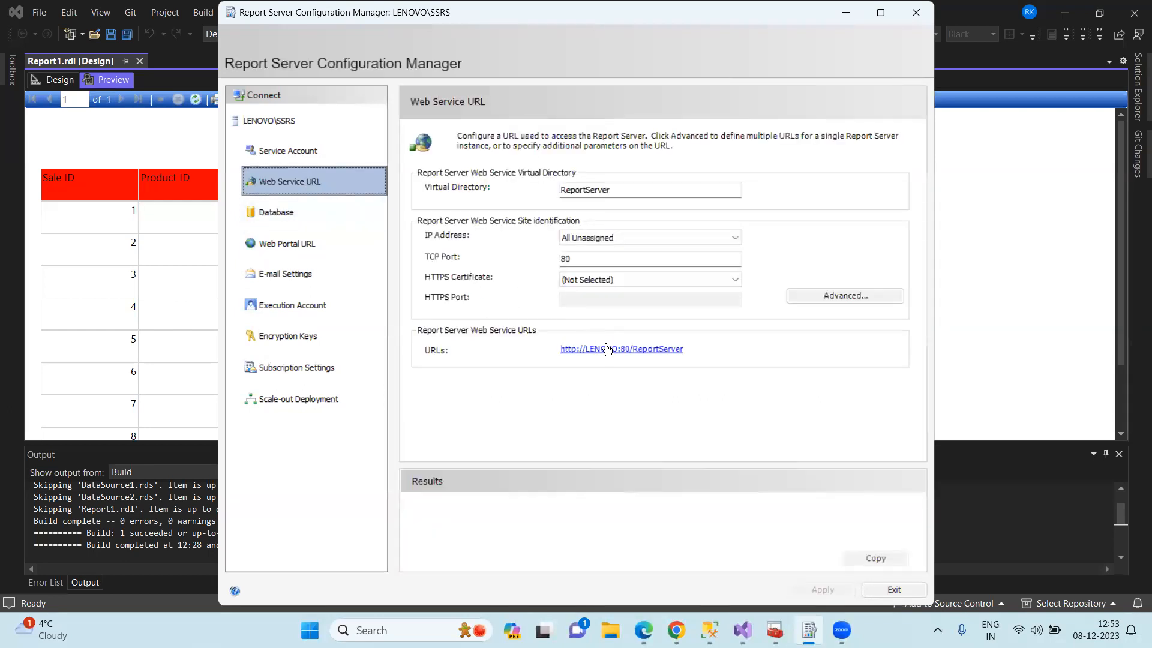
pyautogui.click(612, 350)
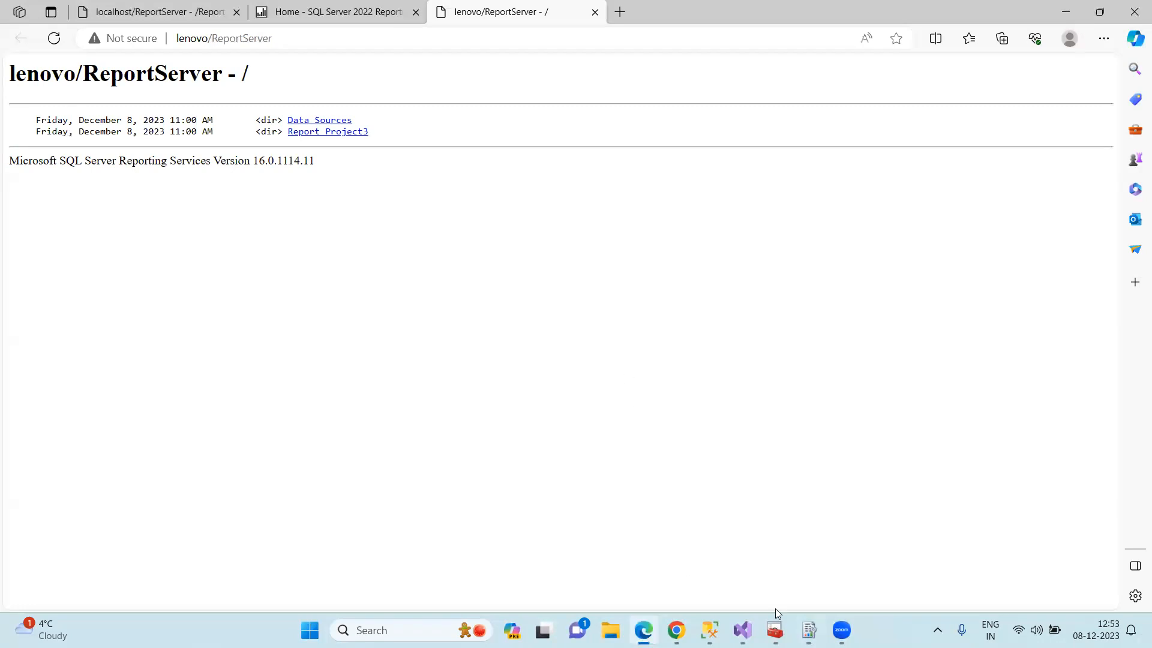
# Switch to Visual Studio and show Report1.rdl in Design view
pyautogui.click(744, 628)
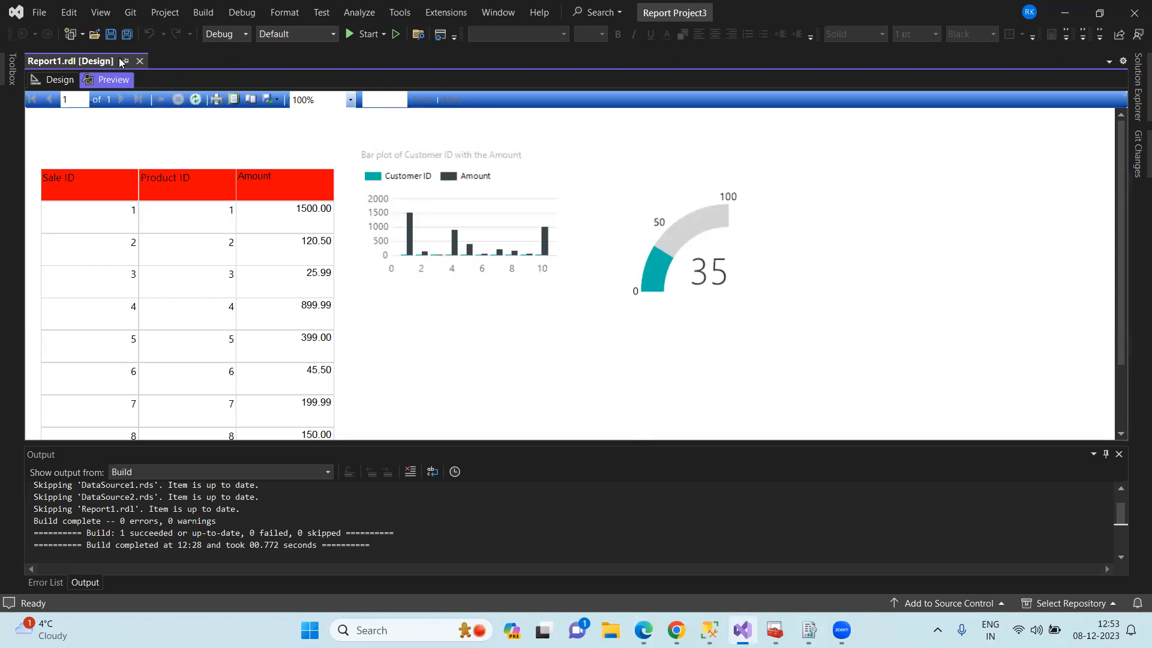
pyautogui.click(59, 81)
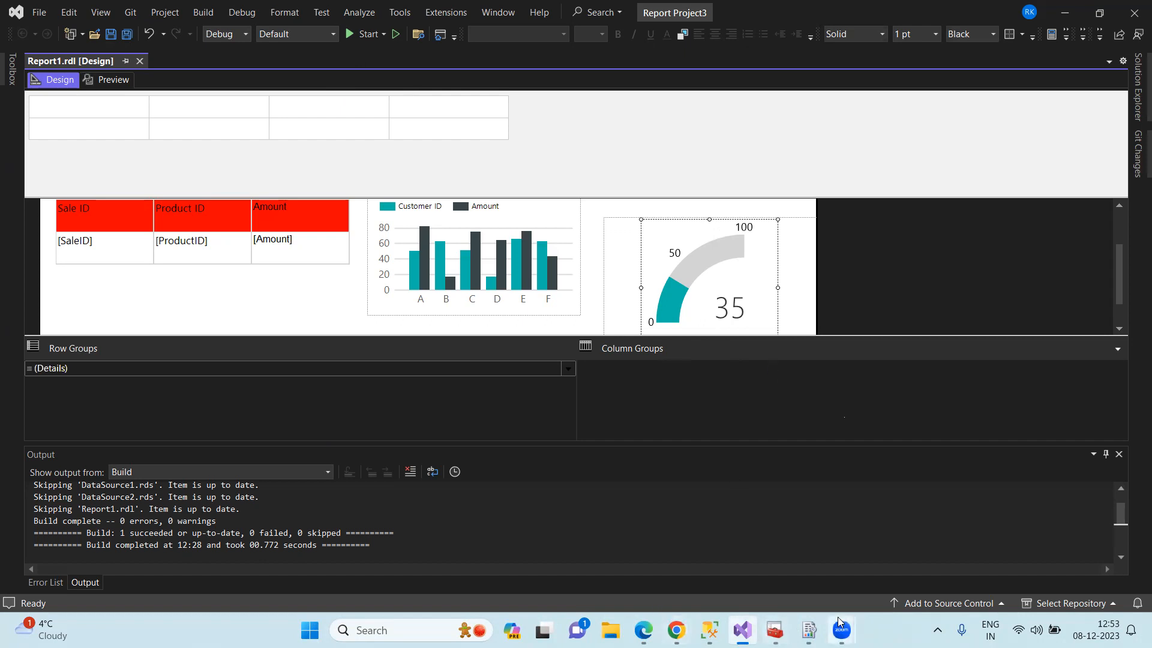
# Reopen the ReportServer web service URL from Report Server Configuration Manager and switch back to Visual Studio
pyautogui.click(808, 630)
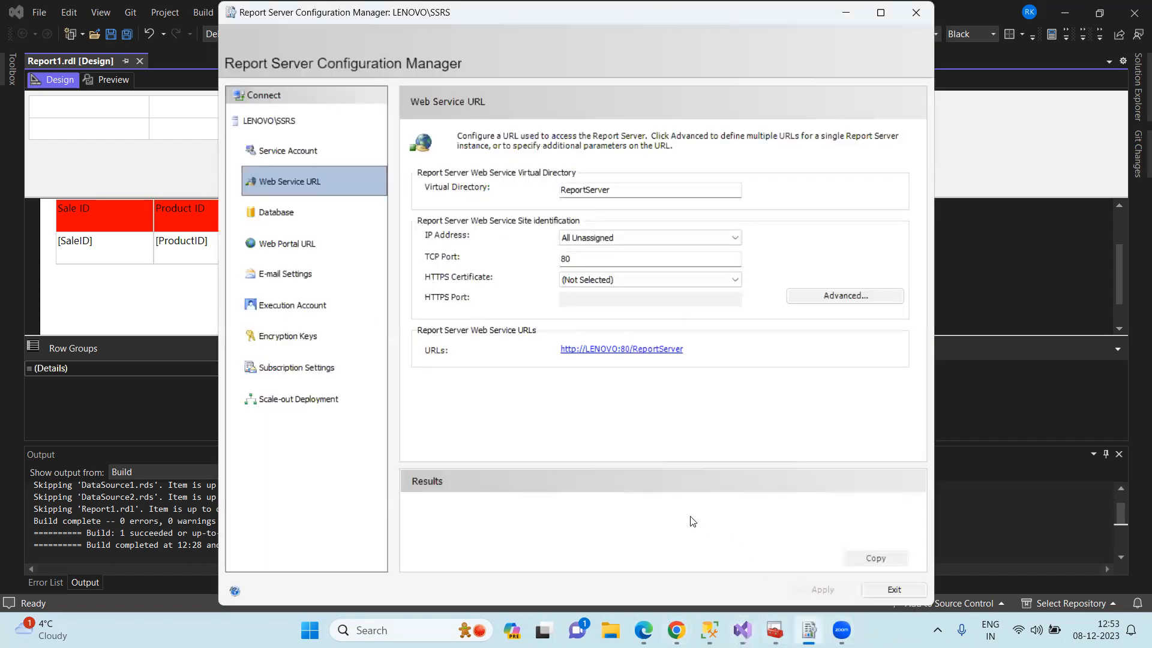
pyautogui.click(617, 350)
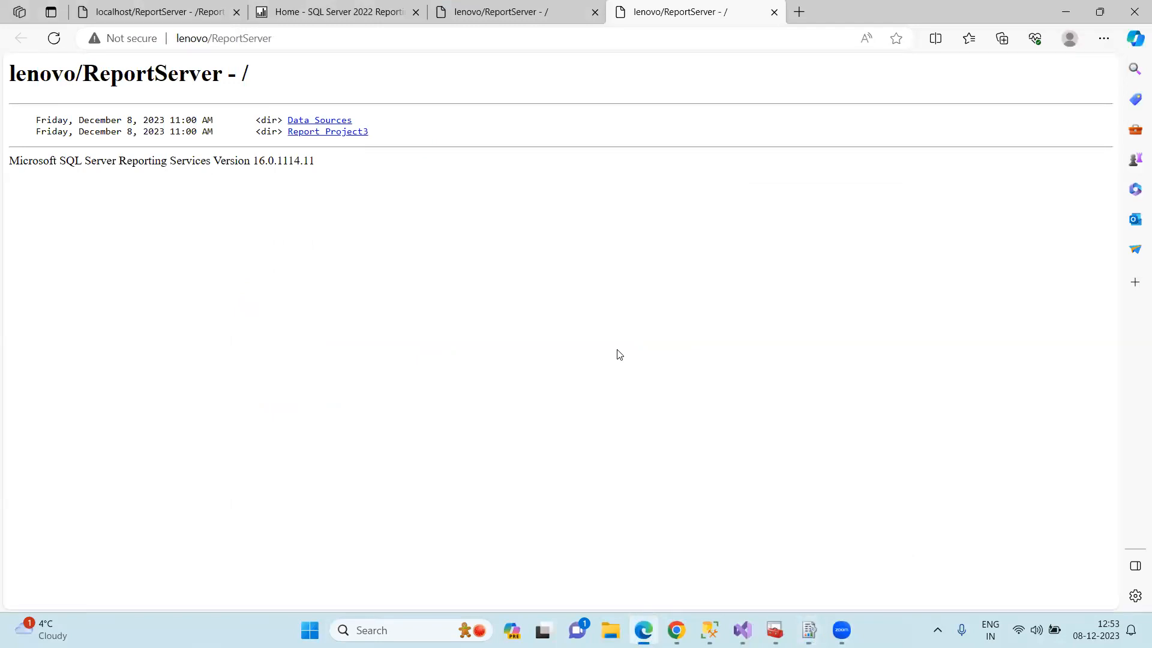
pyautogui.click(936, 16)
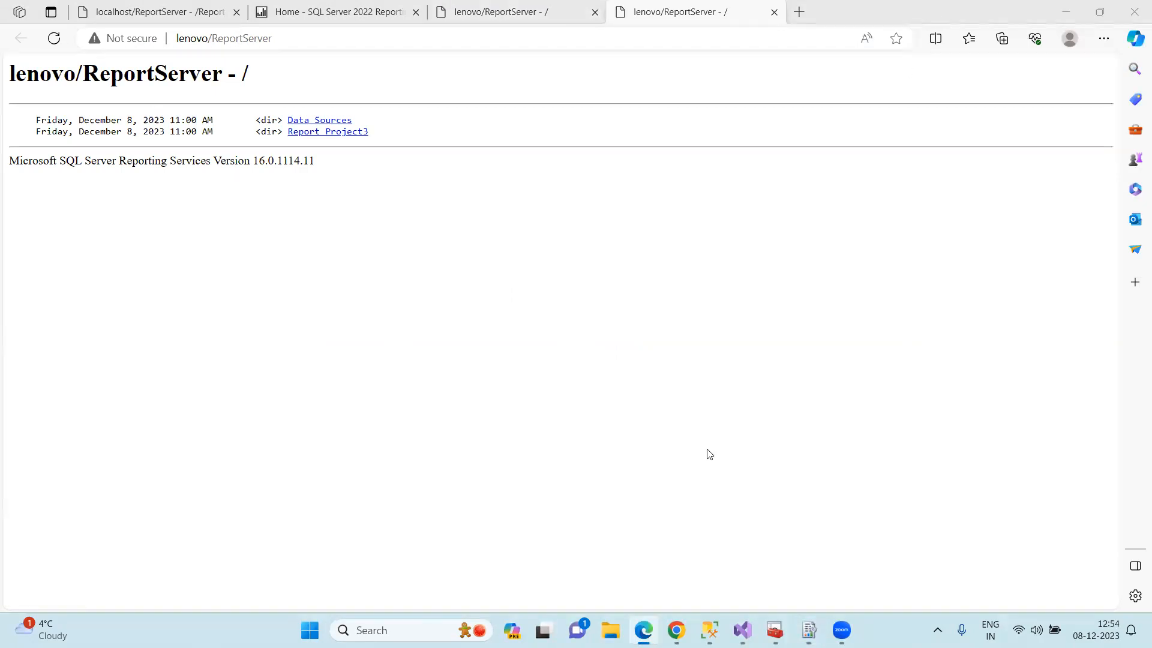
pyautogui.click(742, 630)
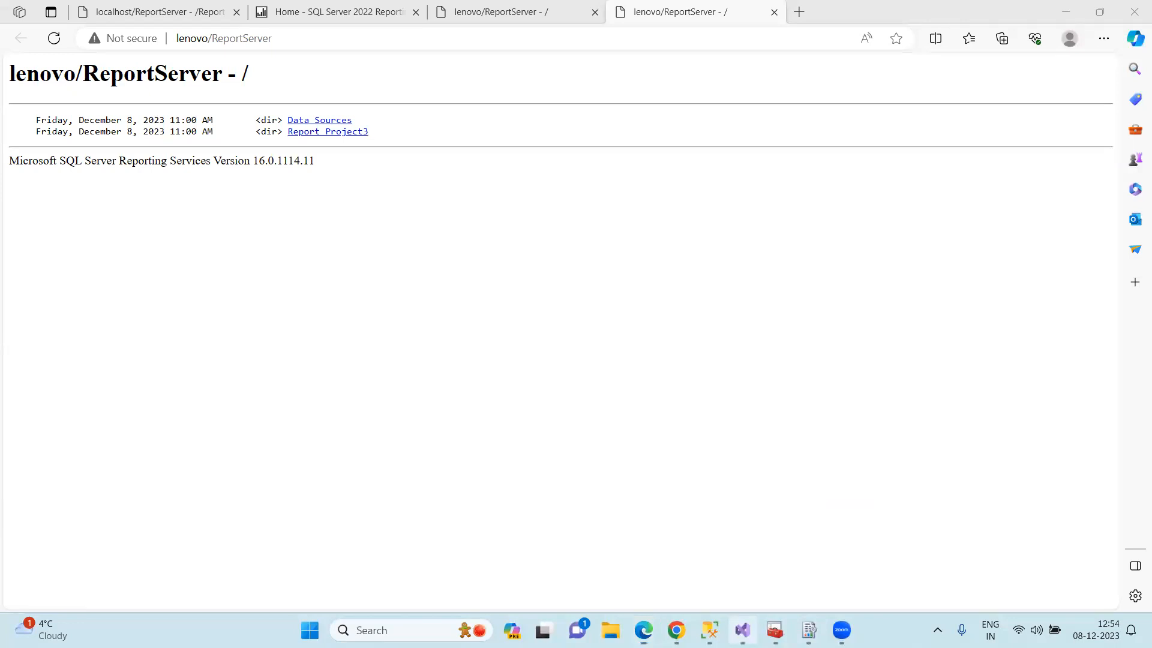
# Run the report project from Visual Studio, and open the web portal URL from Report Server Configuration Manager
pyautogui.click(357, 35)
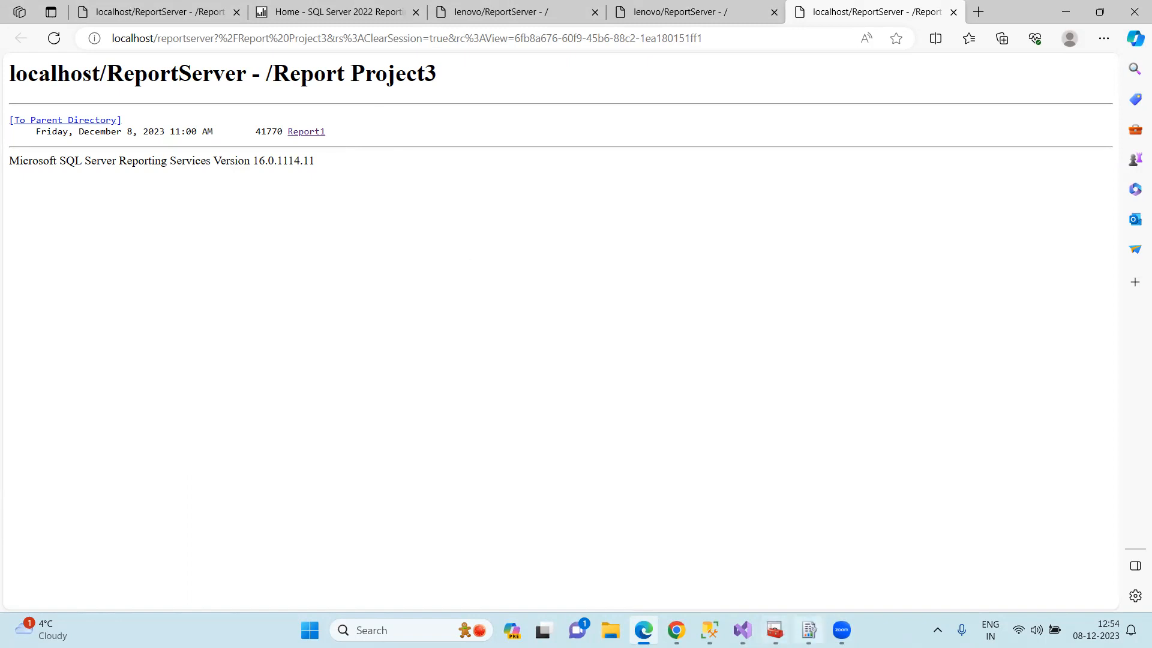
pyautogui.click(809, 630)
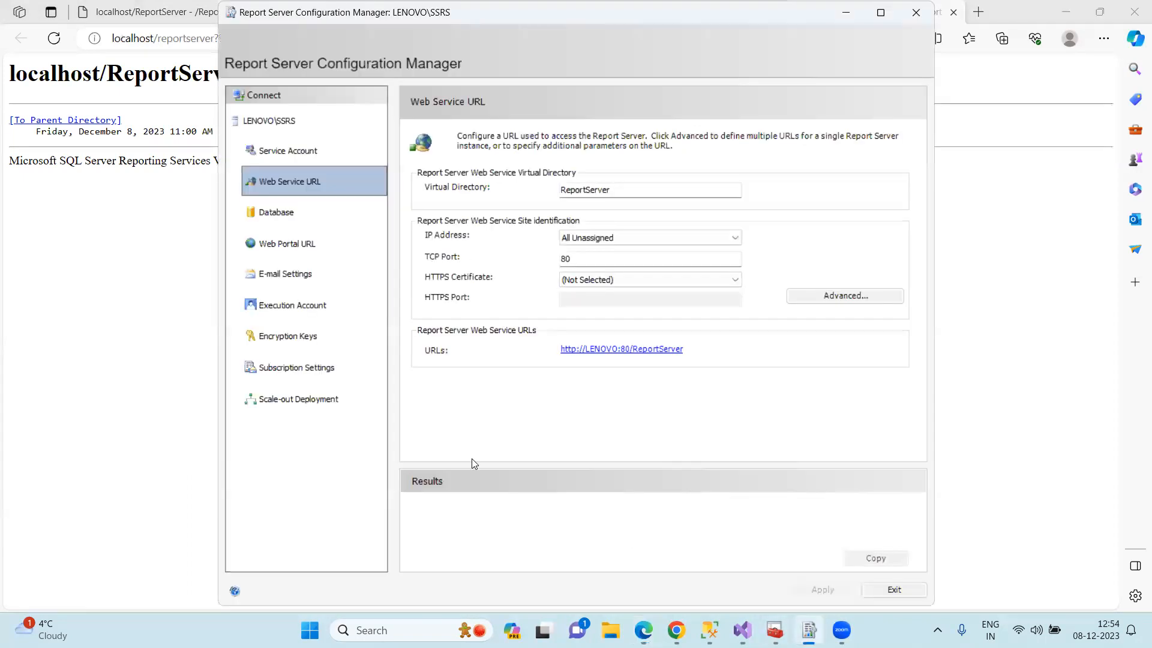
pyautogui.click(297, 249)
pyautogui.click(577, 222)
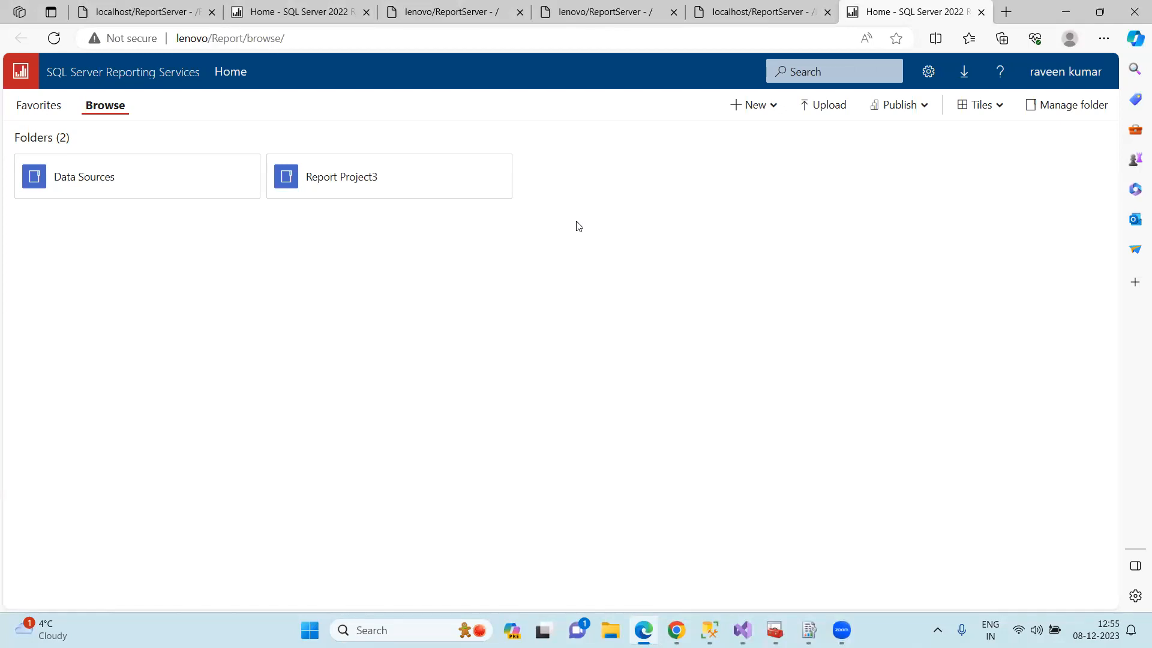
# Open Report1 from the Report Project3 folder in the web portal to view the published report
pyautogui.moveTo(509, 198)
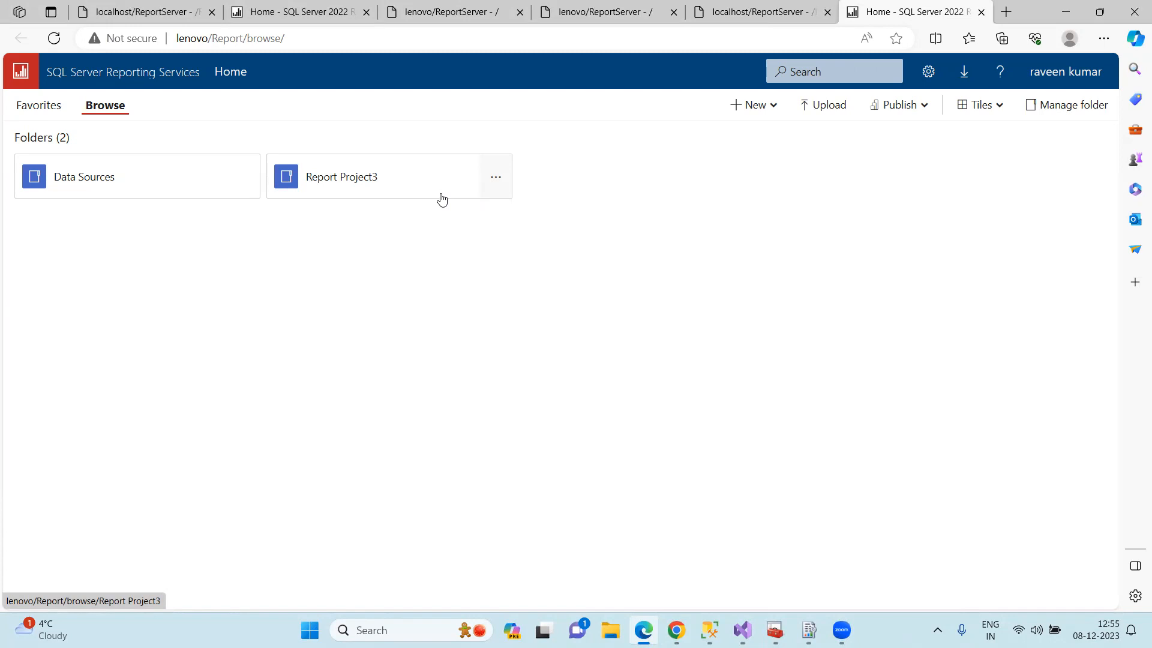
pyautogui.click(387, 183)
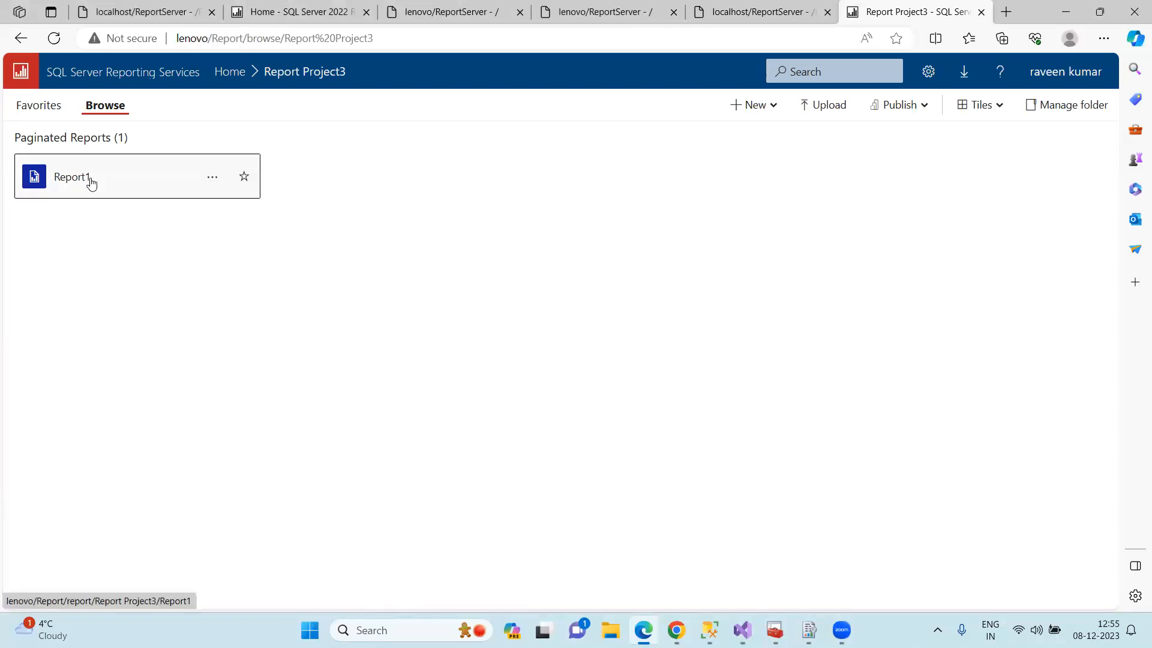
pyautogui.click(88, 182)
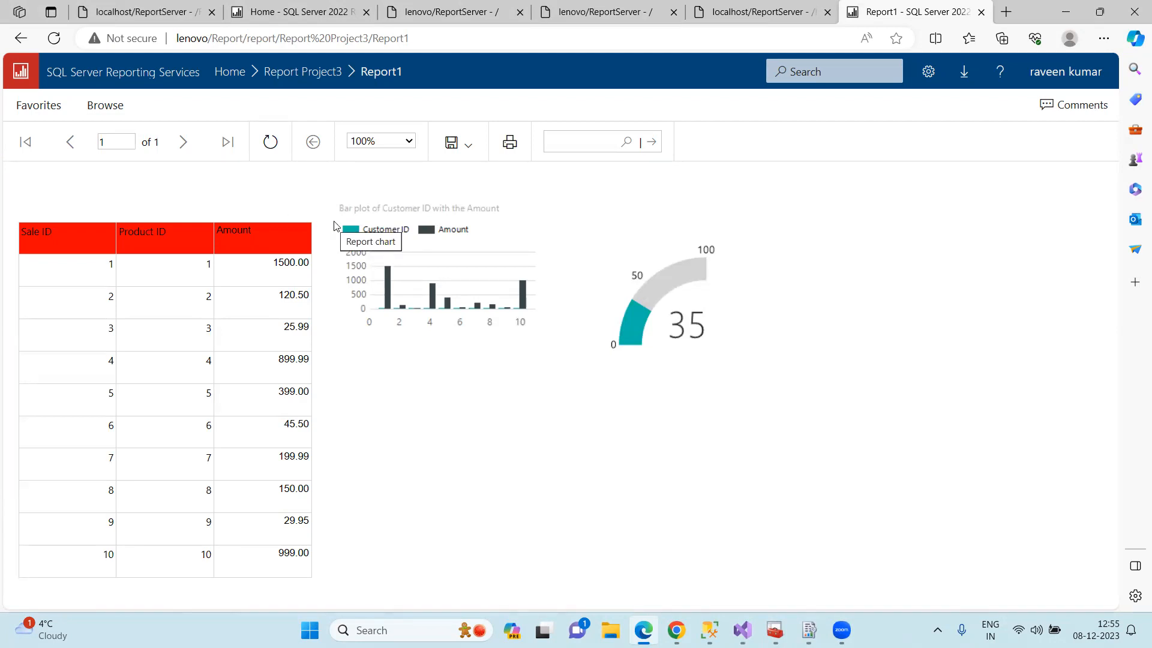
# Return to the portal home and review the management properties and security assignments of the Report Project3 folder
pyautogui.click(231, 72)
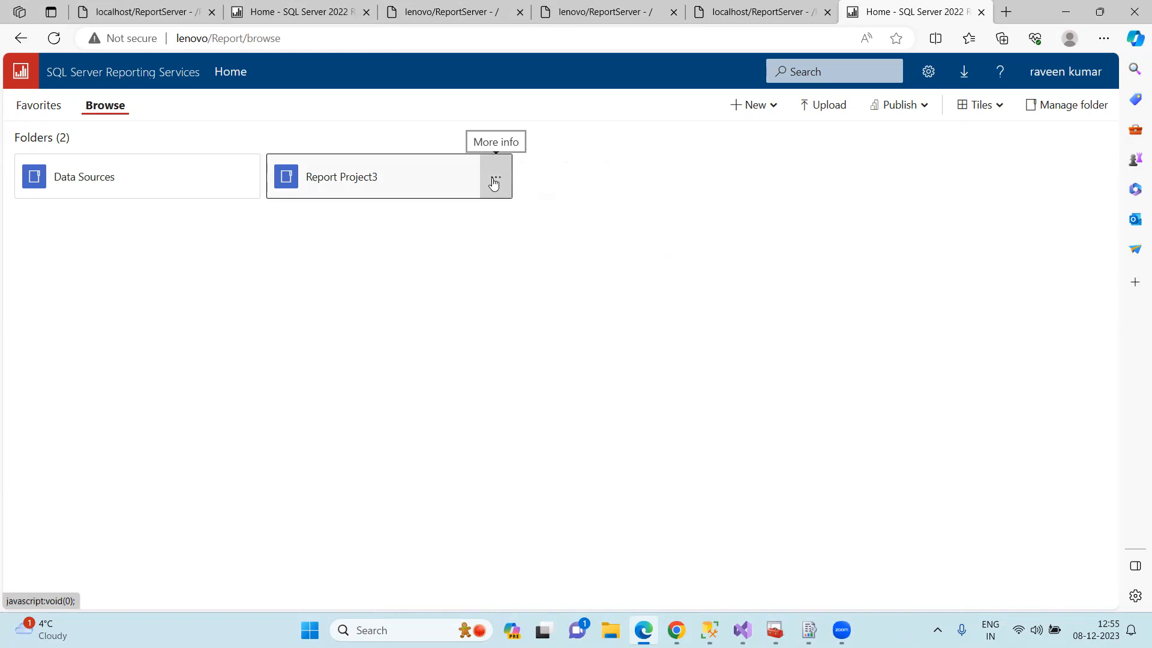
pyautogui.click(496, 180)
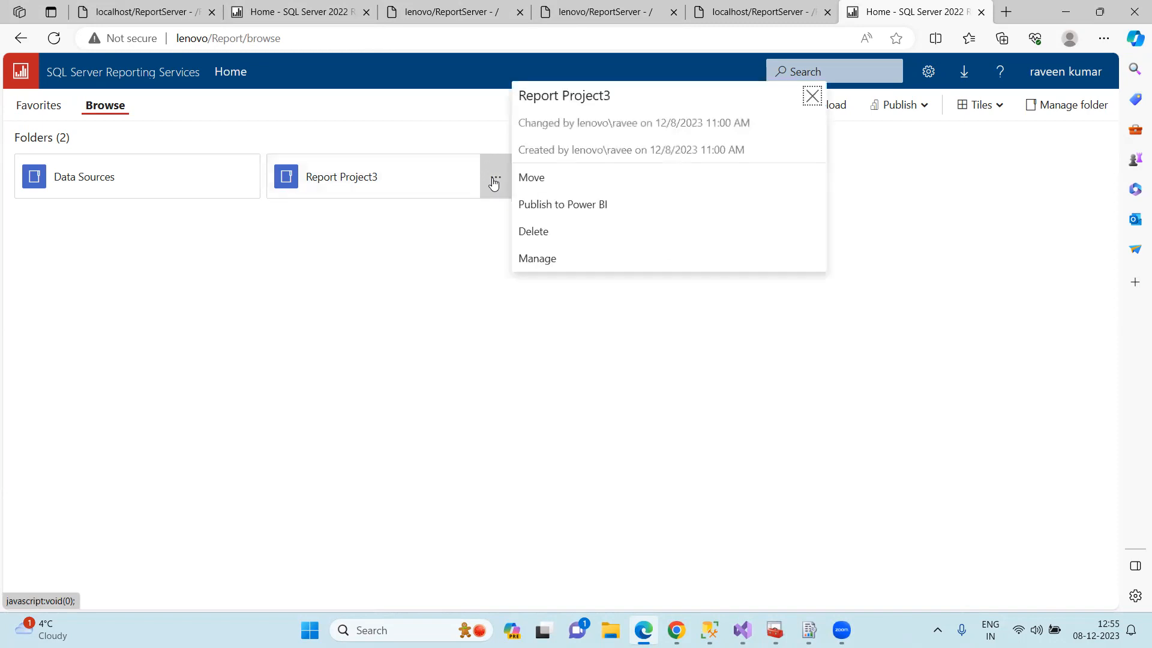
pyautogui.click(539, 260)
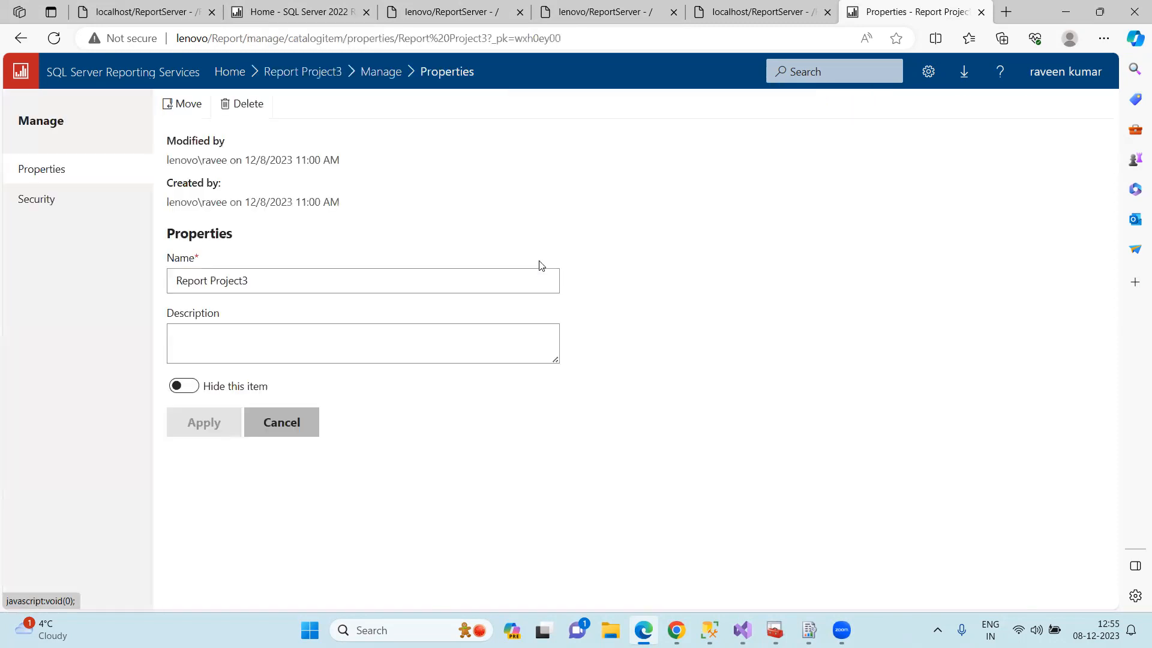
pyautogui.click(72, 207)
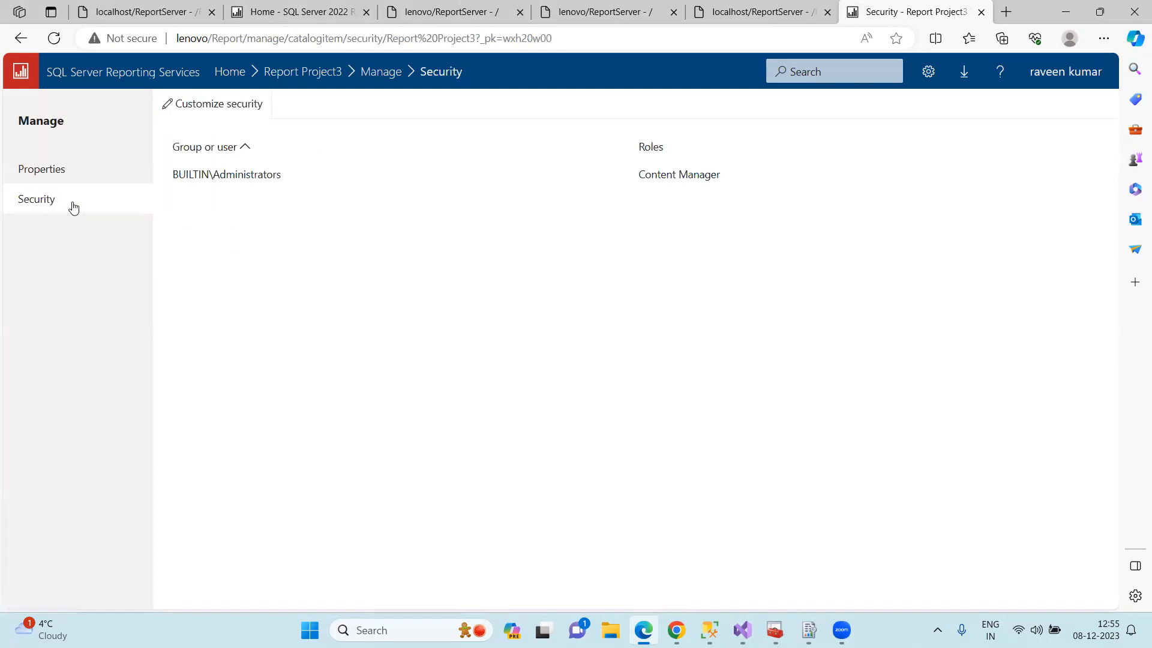
pyautogui.click(245, 150)
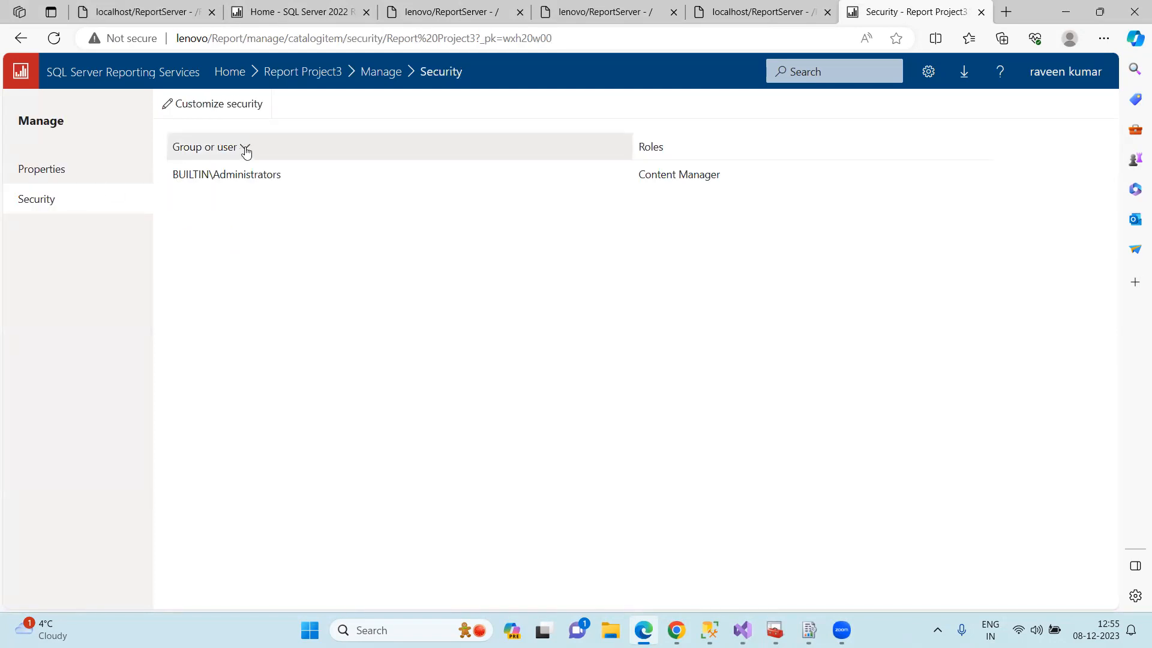
pyautogui.click(246, 150)
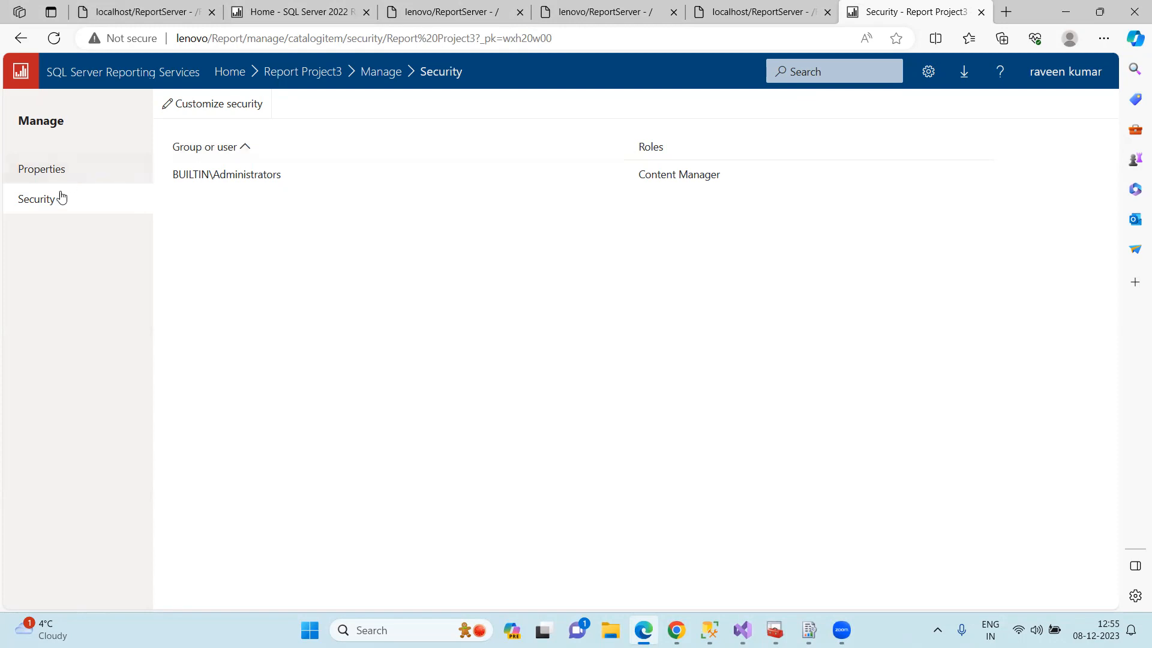
# Reopen the management pages of Report Project3 from the portal home and compare its Properties and Security settings
pyautogui.click(231, 73)
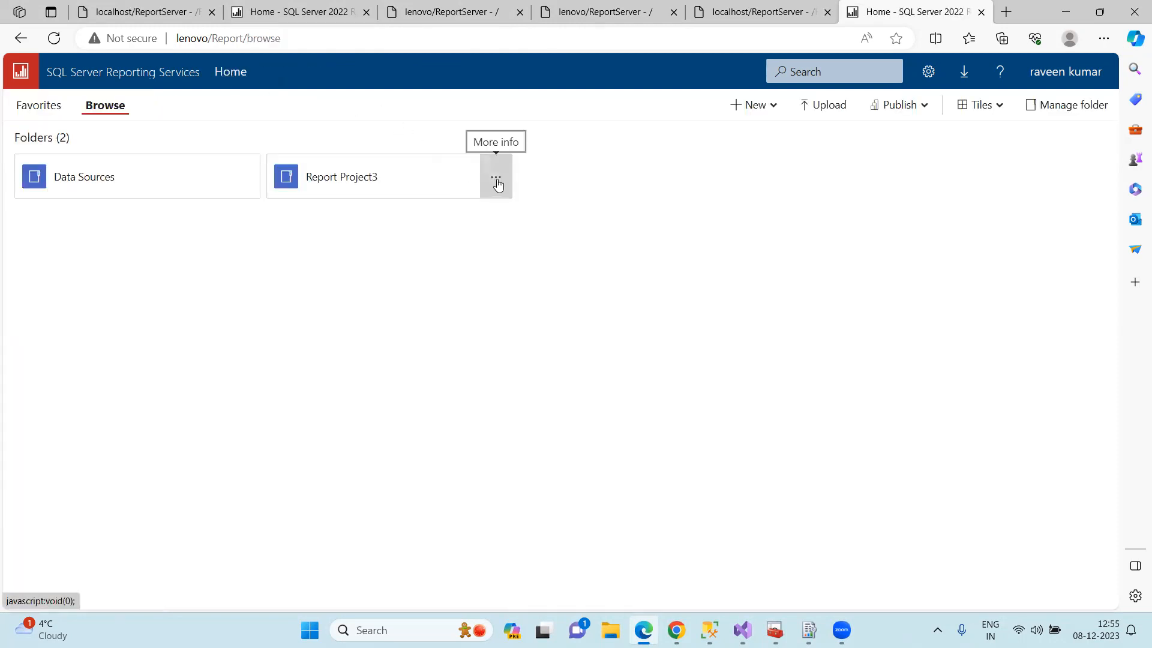
pyautogui.click(496, 179)
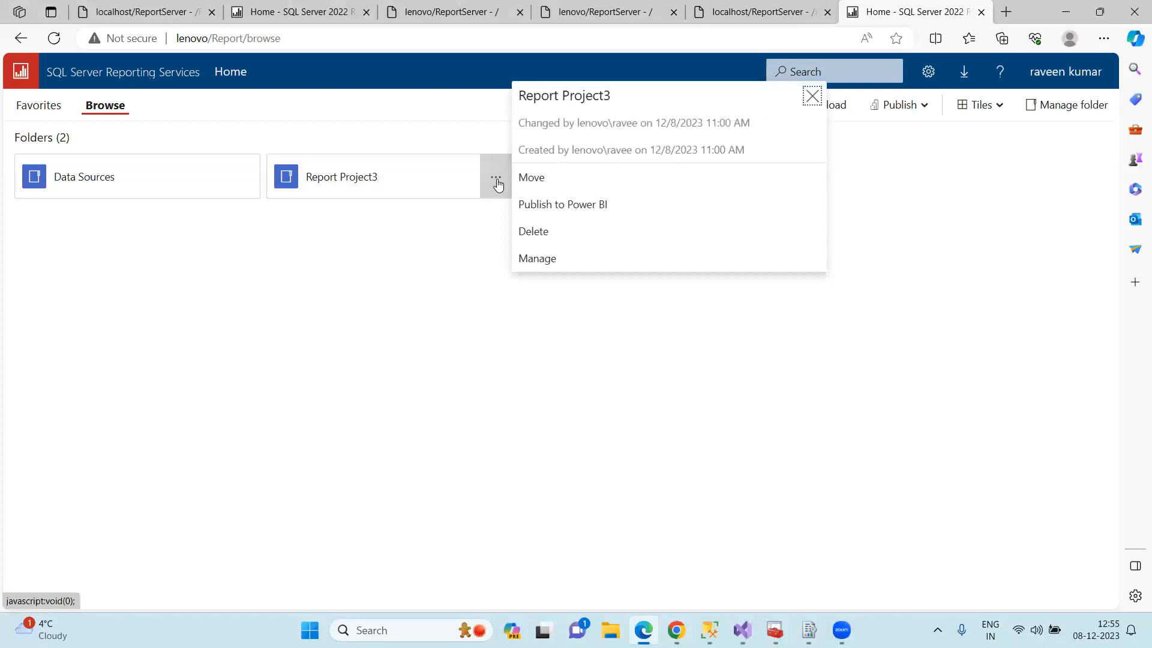
pyautogui.click(536, 262)
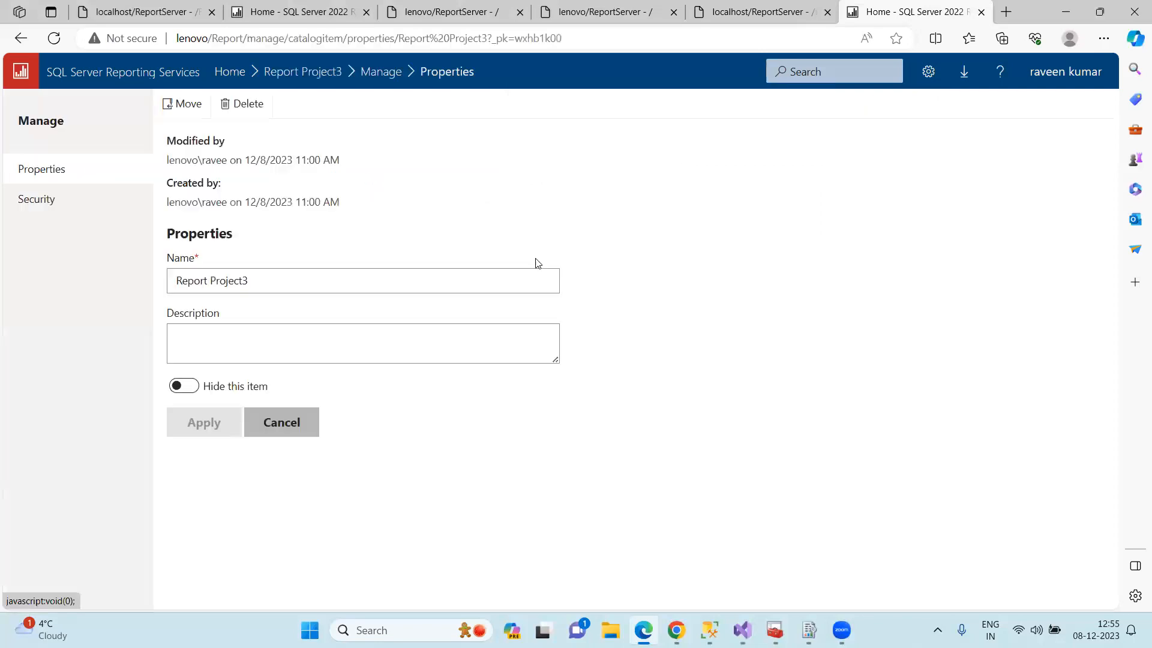
pyautogui.click(40, 207)
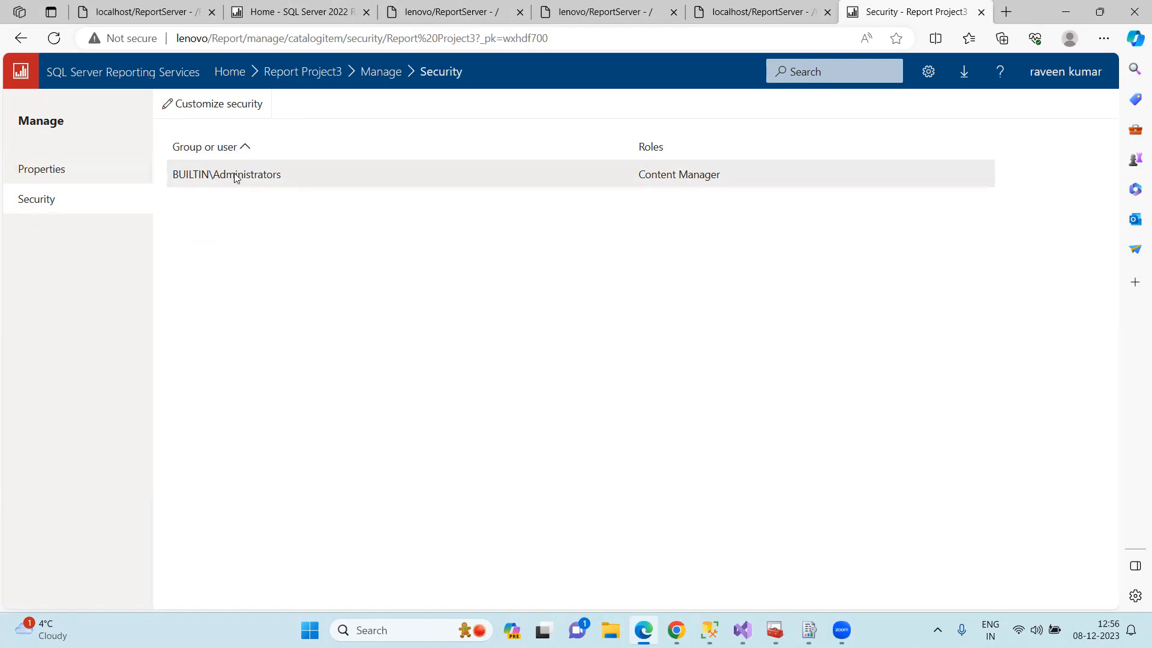
pyautogui.click(242, 150)
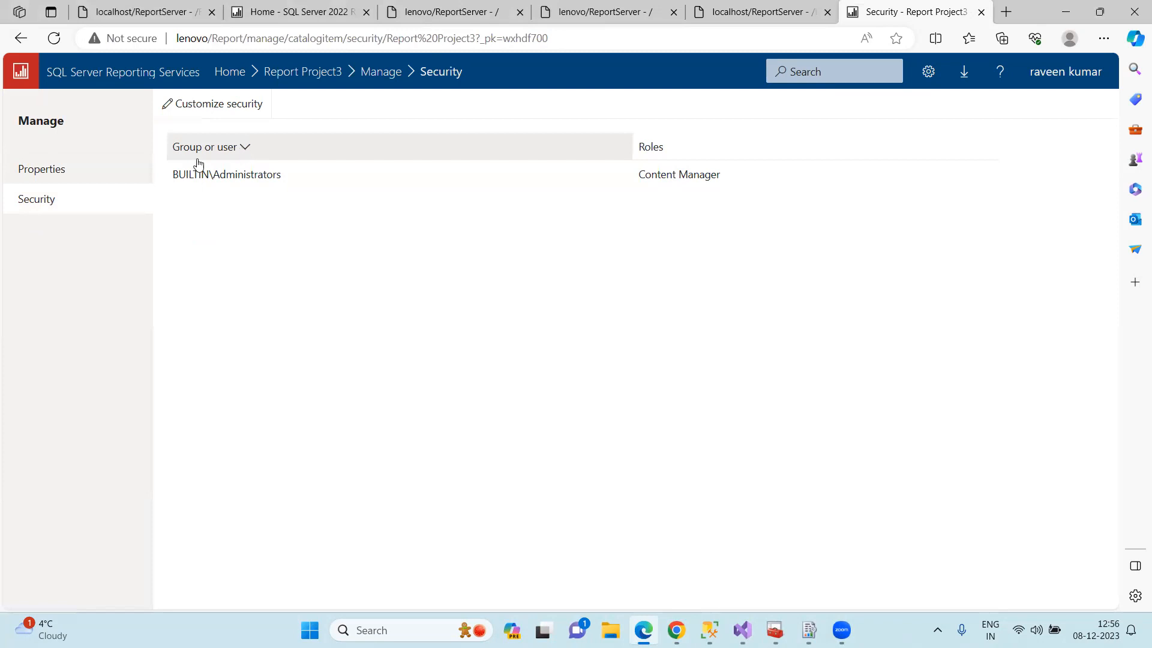
pyautogui.click(108, 175)
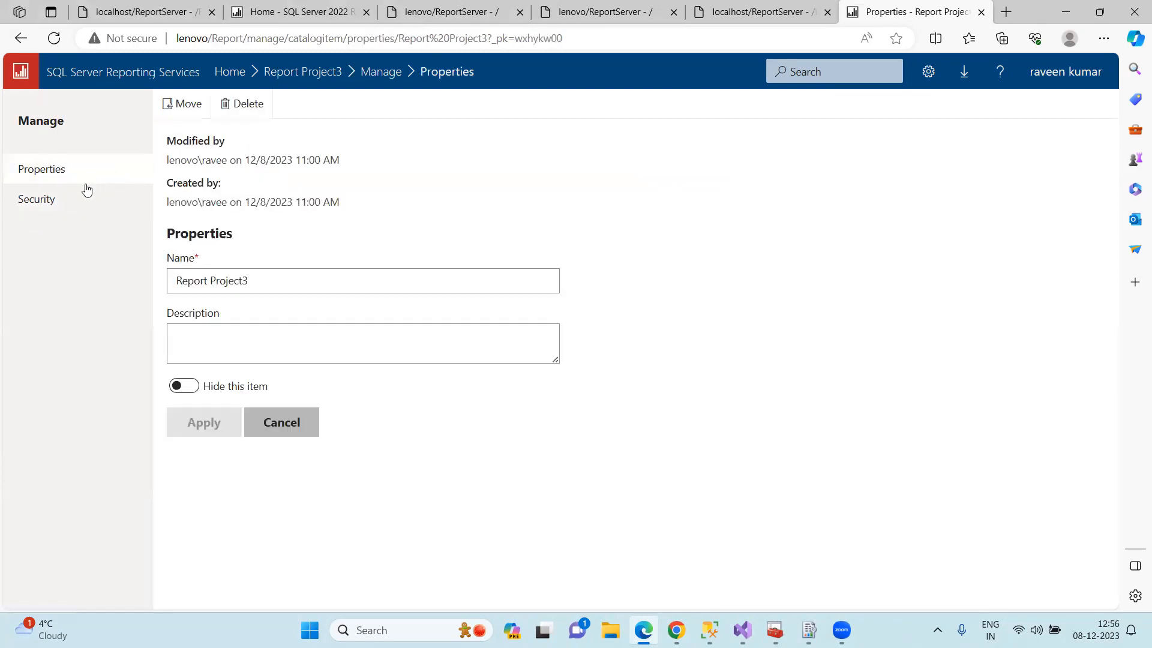
pyautogui.click(42, 203)
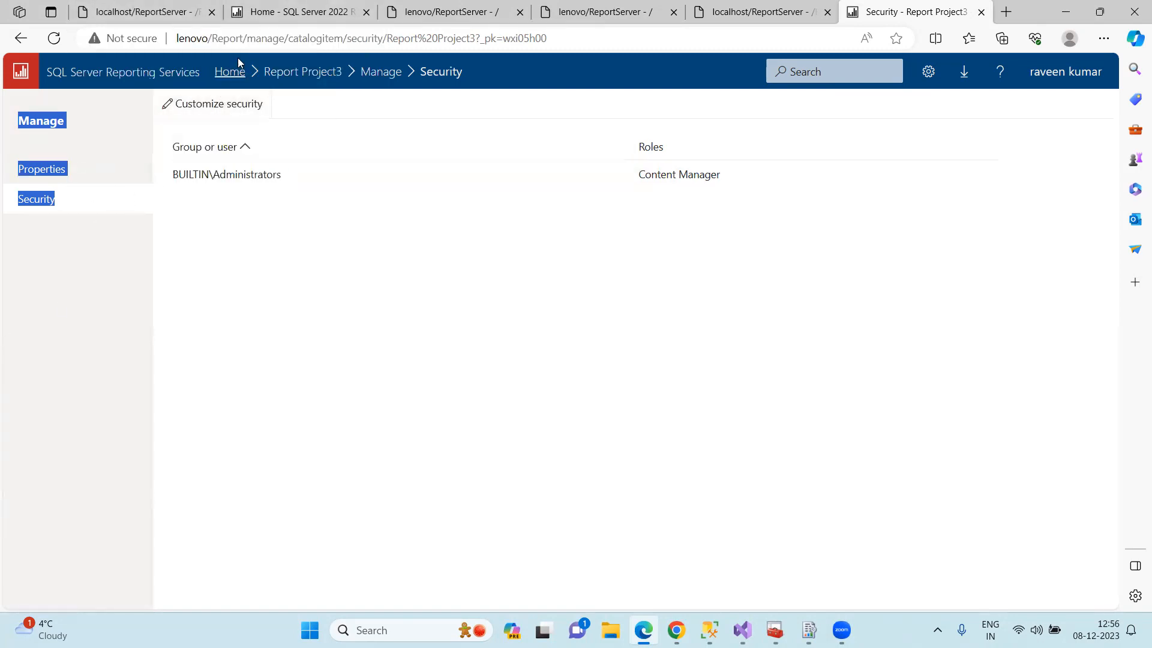
# Go back to the portal home and show the properties and security assignments of the Data Sources folder
pyautogui.click(232, 72)
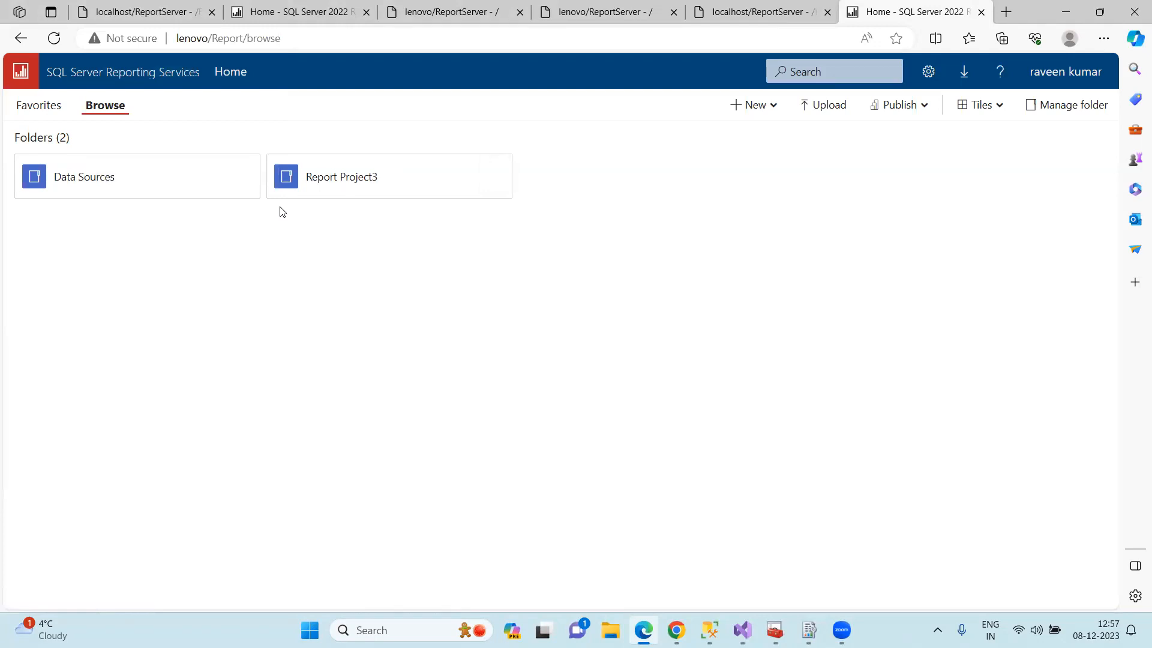
pyautogui.moveTo(245, 180)
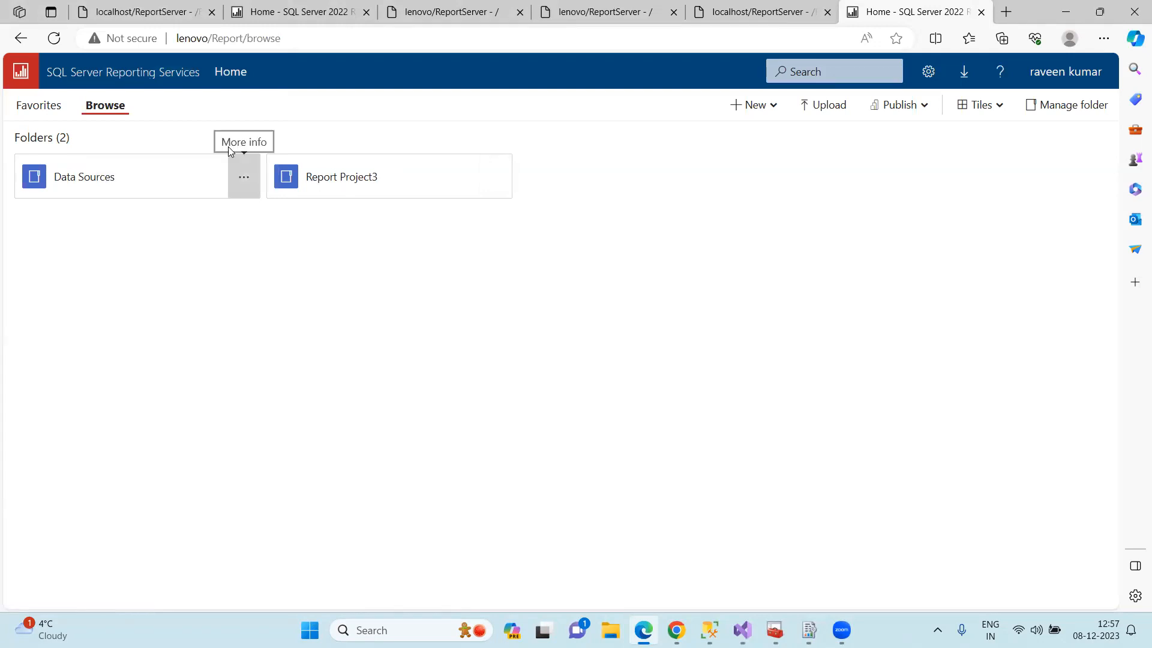
pyautogui.click(246, 180)
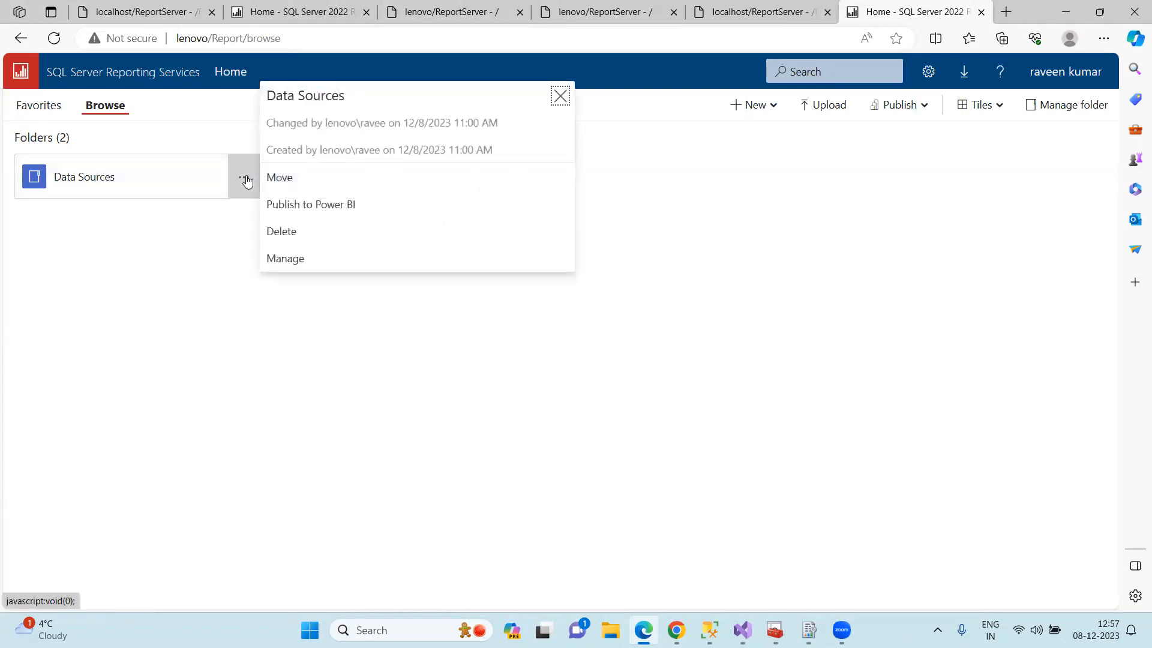
pyautogui.click(301, 260)
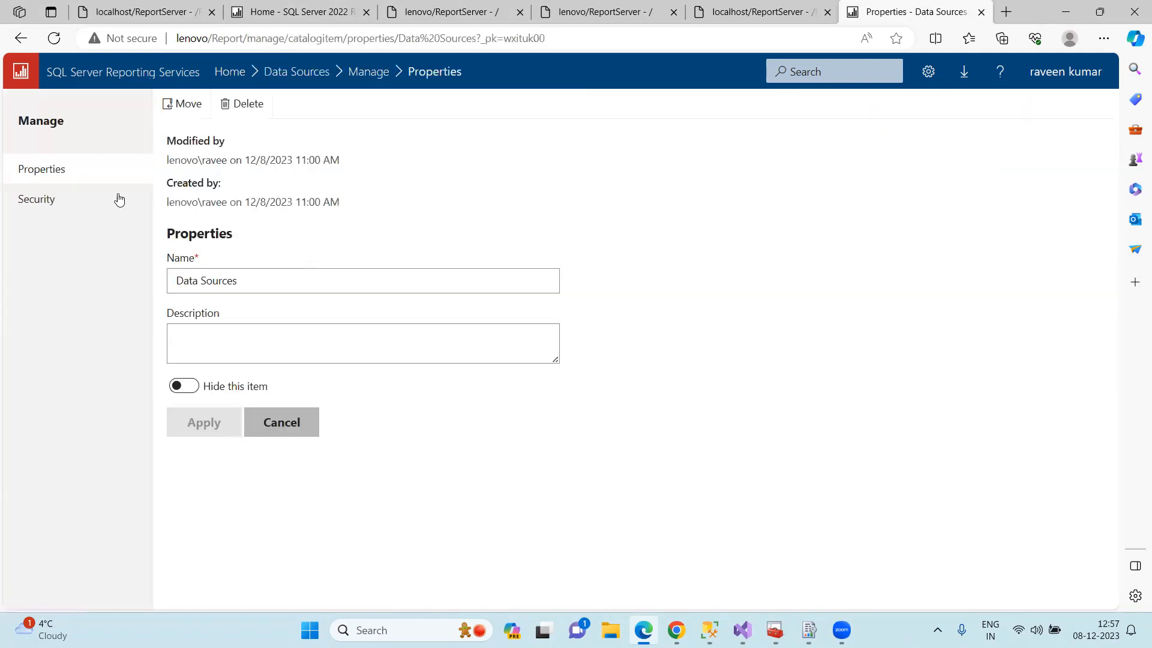
pyautogui.click(80, 210)
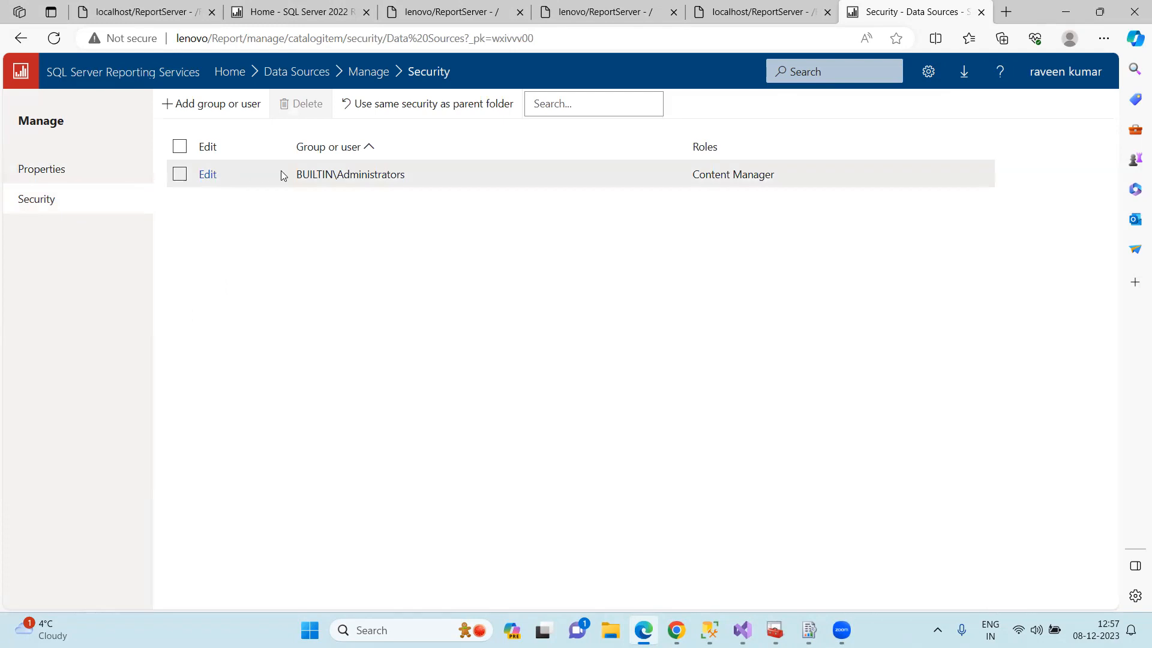